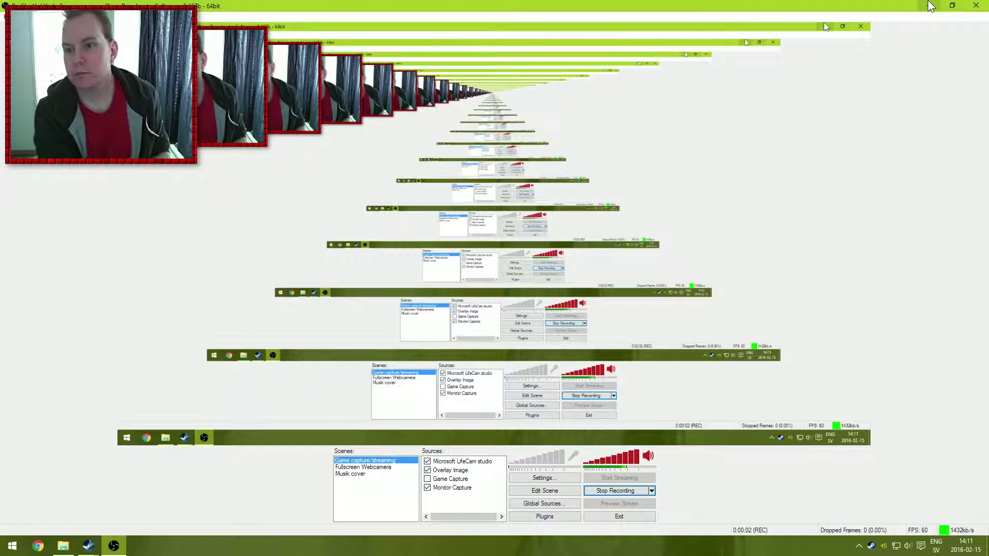
Minimize the recording program and open the Steam Controller discussions forum in Chrome from the saved bookmark
left_click(928, 6)
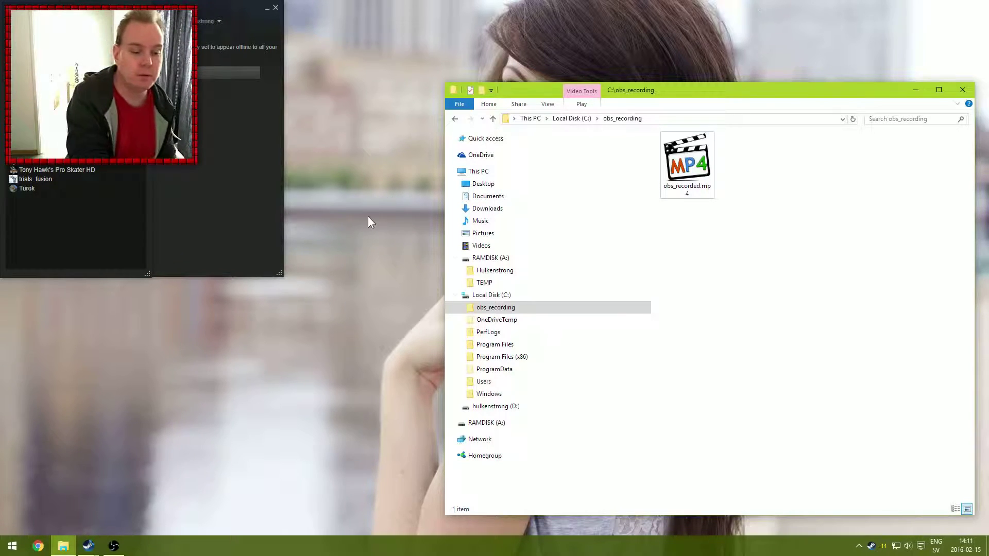
left_click(38, 546)
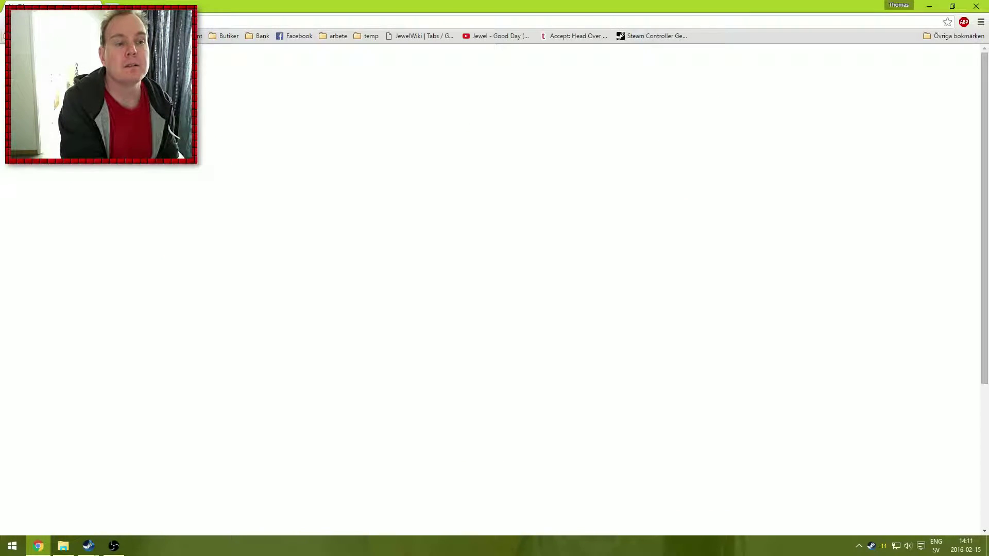
left_click(669, 32)
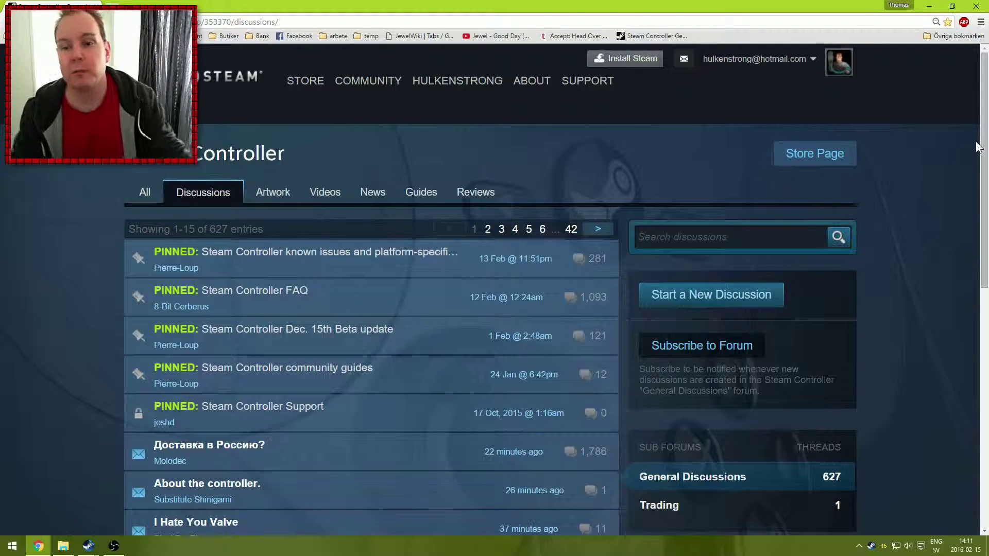
Search the Steam Controller discussions for "mupen64plus"
left_click(730, 247)
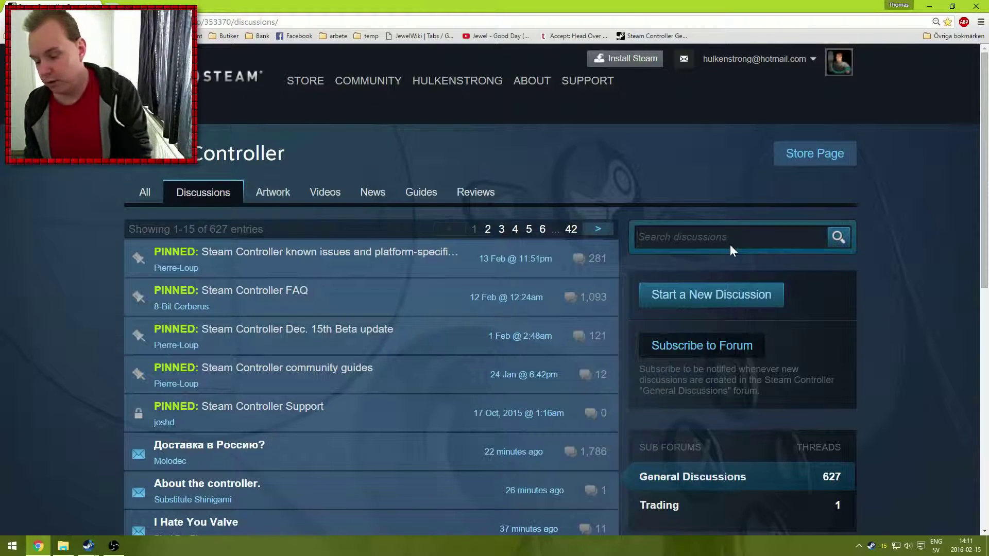
type("muprn")
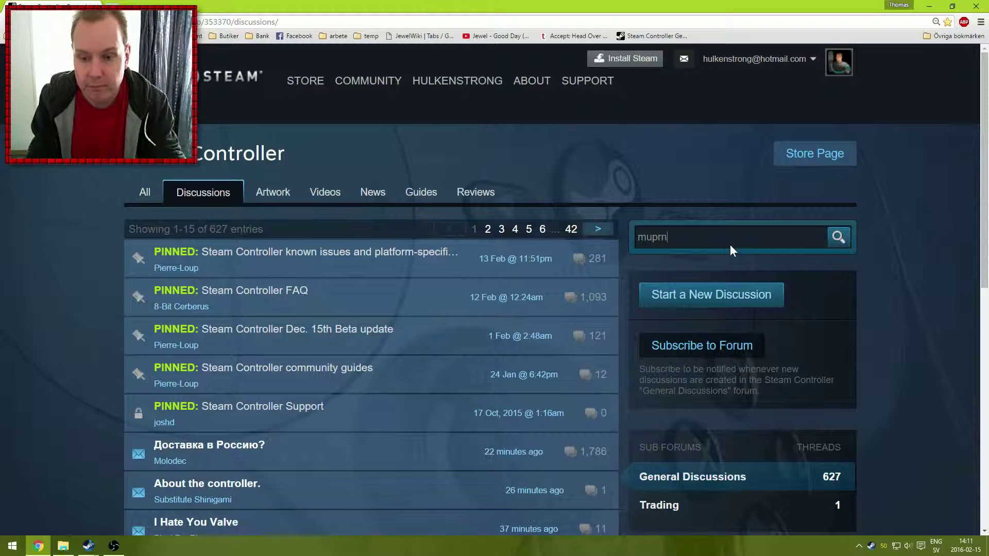
key("BackSpace")
type("e")
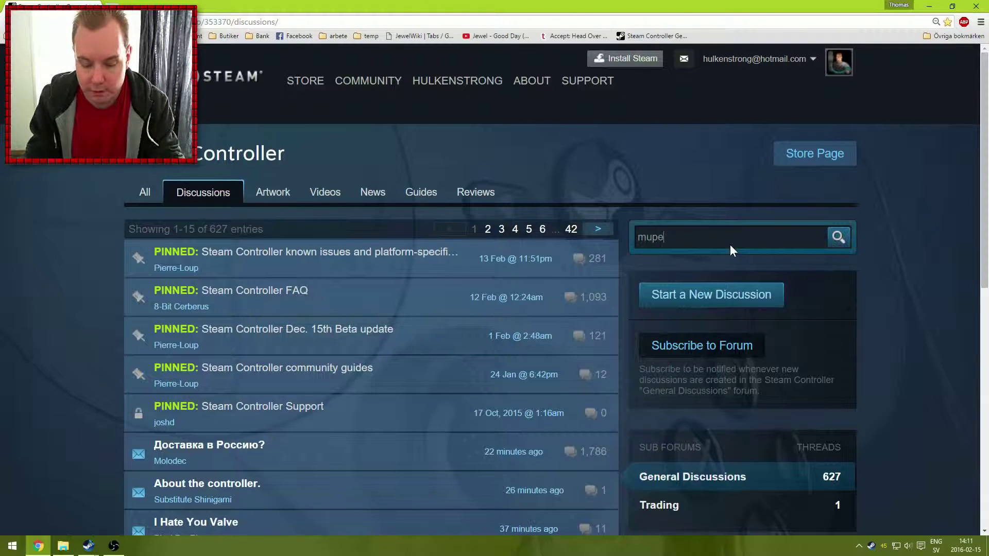
type("n64plus")
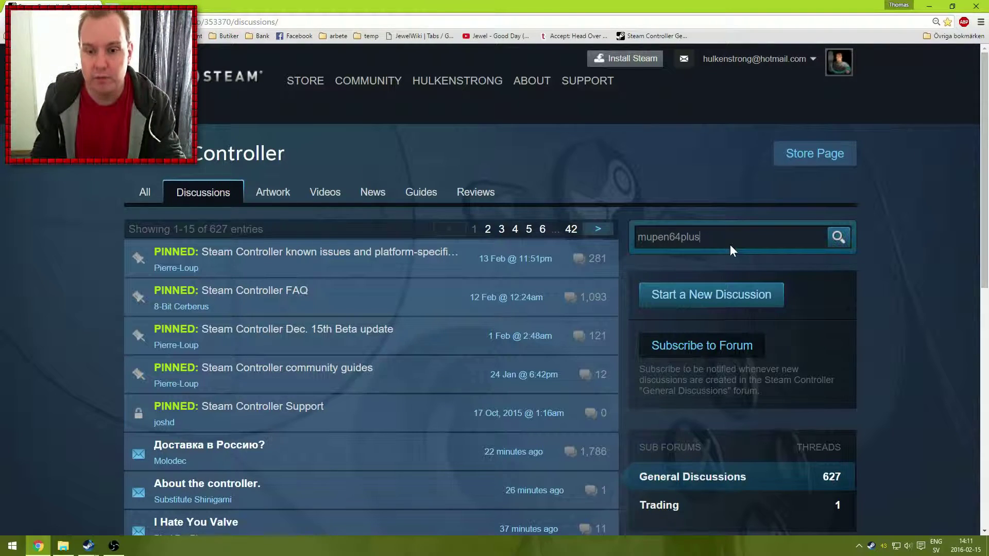
key("Return")
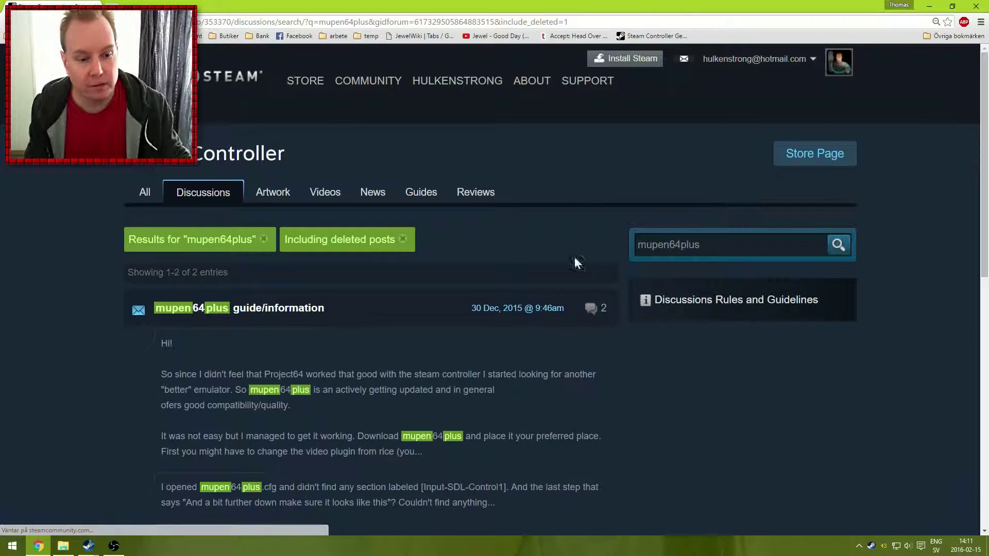
Open the "mupen64plus guide/information" thread from the search results
mouse_move(219, 303)
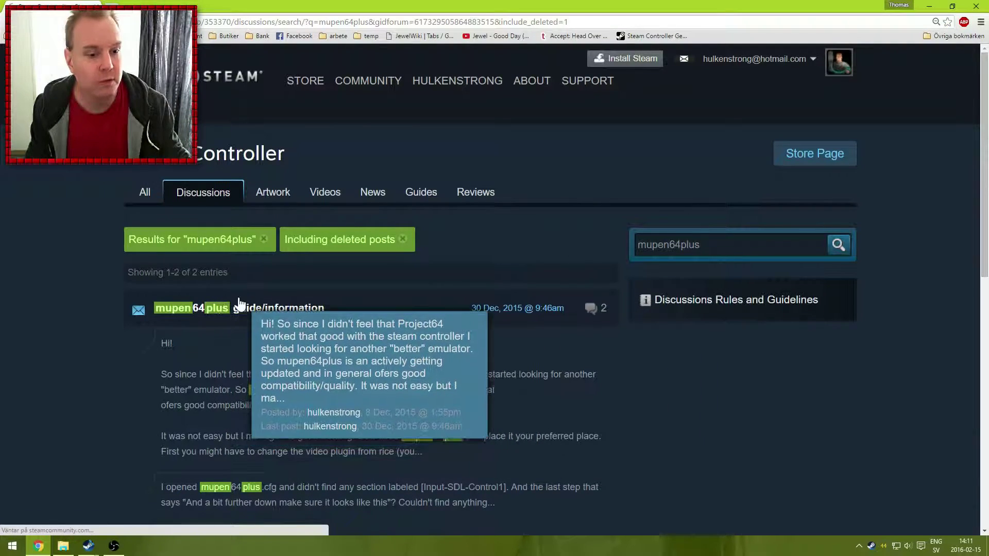
left_click(239, 305)
scroll(247, 280, "down", 1)
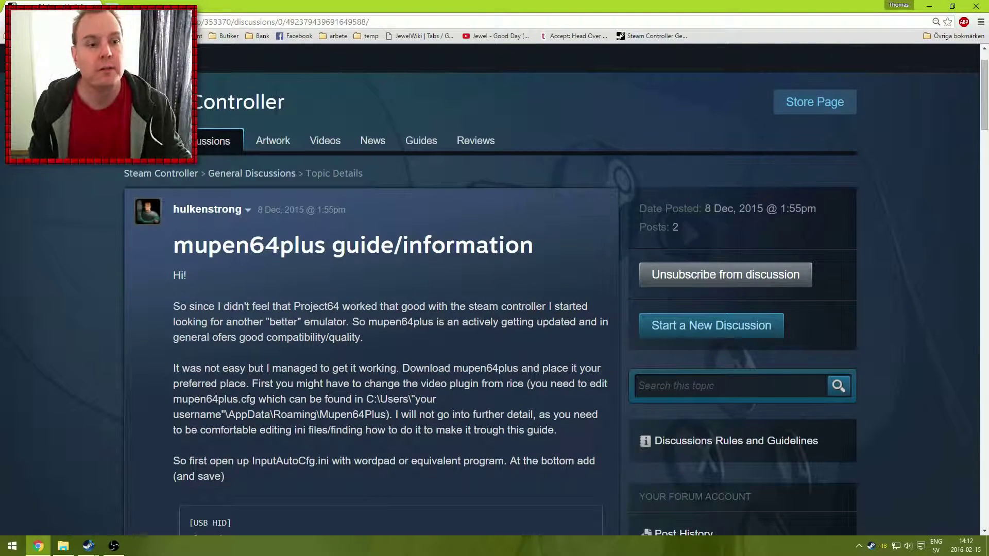
Copy the web address of the mupen64plus guide thread
left_click(269, 24)
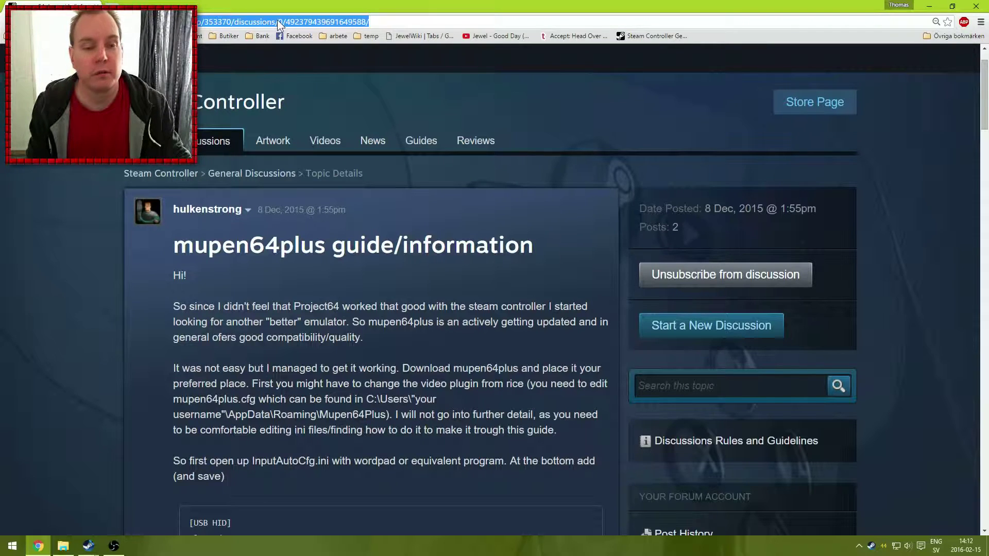
right_click(277, 19)
left_click(323, 56)
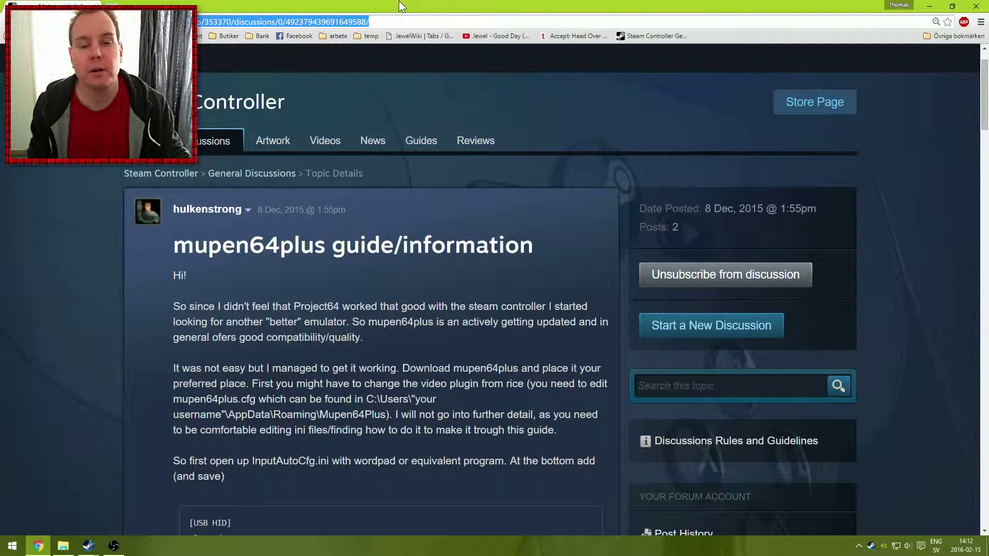
left_click(419, 207)
Read the guide's InputAutoCfg.ini block and its mupen64plus.cfg controller and button mapping sections, and minimize the open windows
scroll(420, 208, "down", 4)
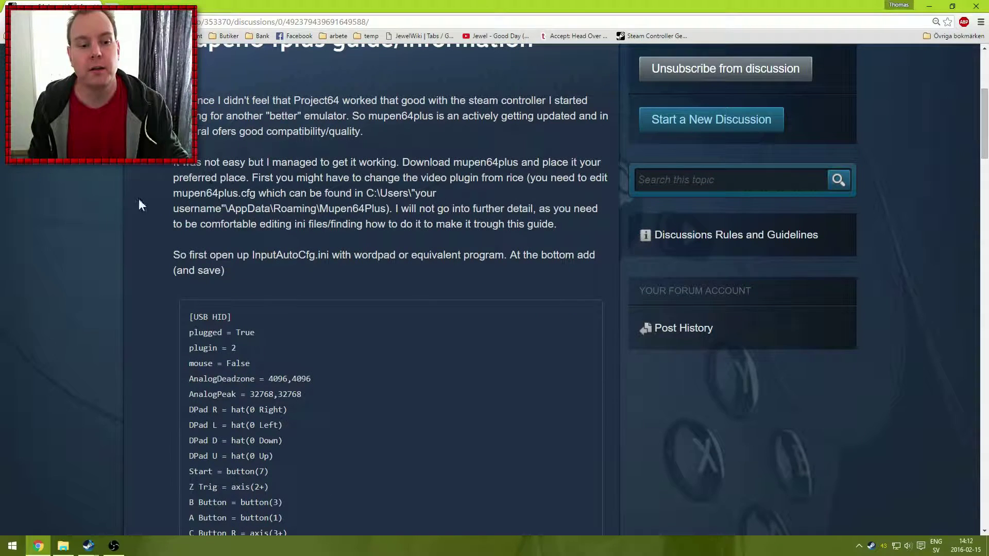
scroll(116, 255, "down", 4)
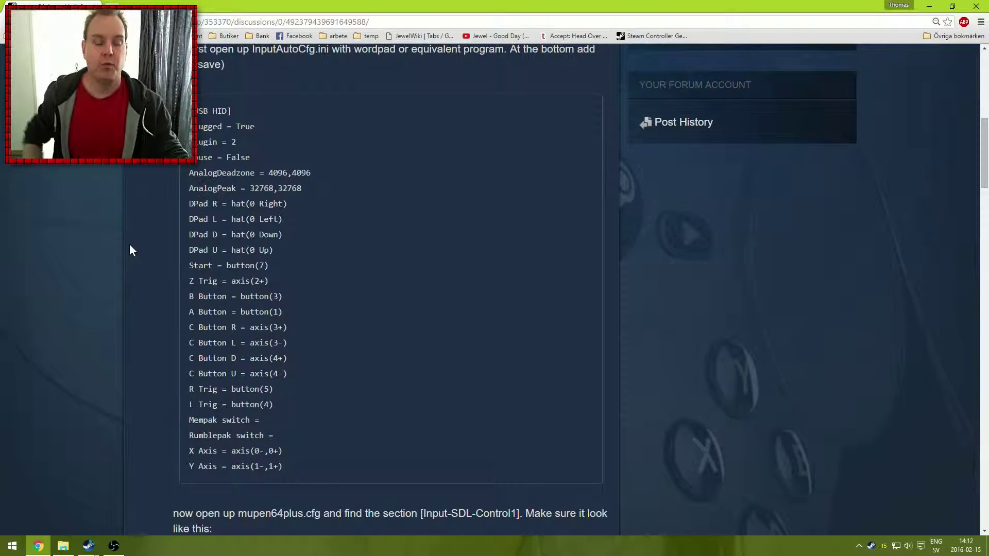
scroll(128, 232, "down", 2)
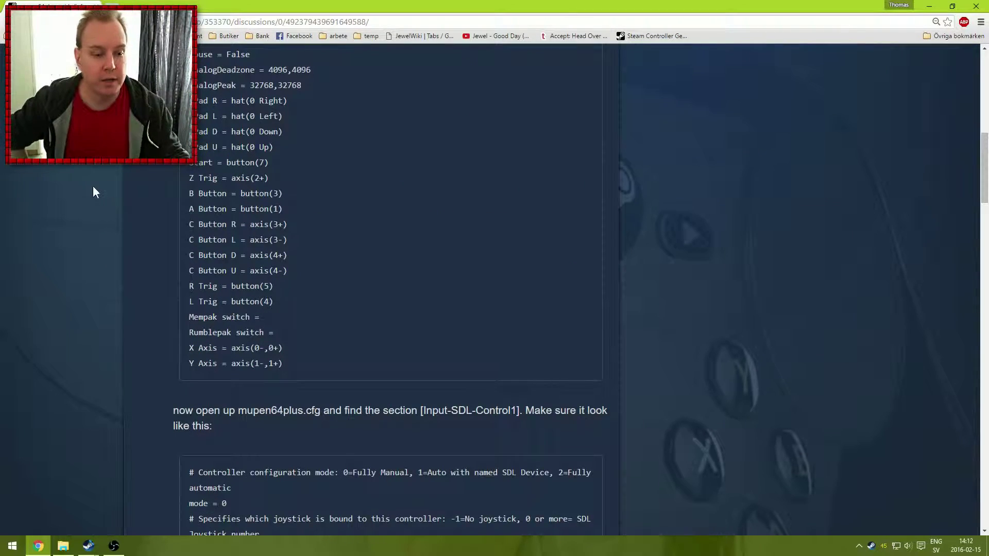
scroll(126, 194, "down", 2)
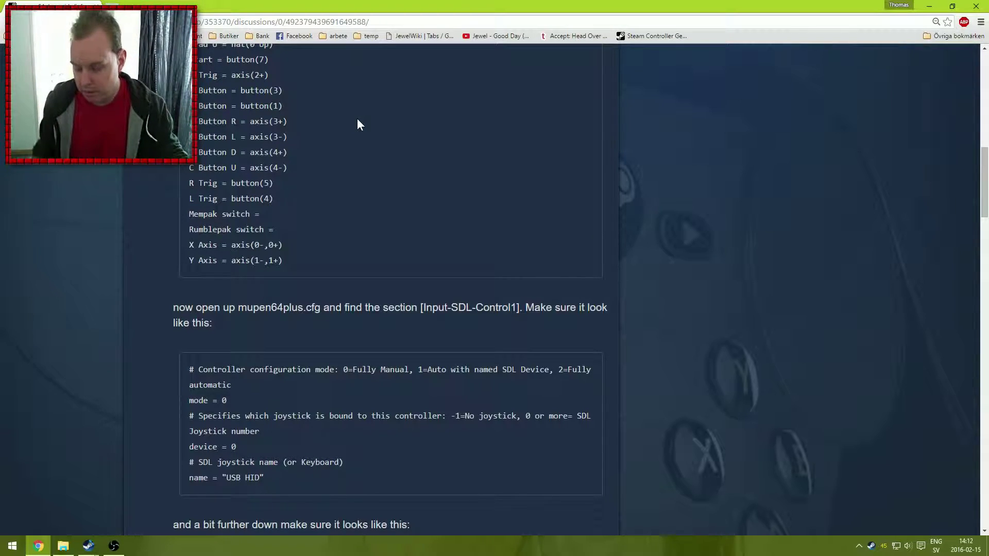
scroll(358, 119, "down", 4)
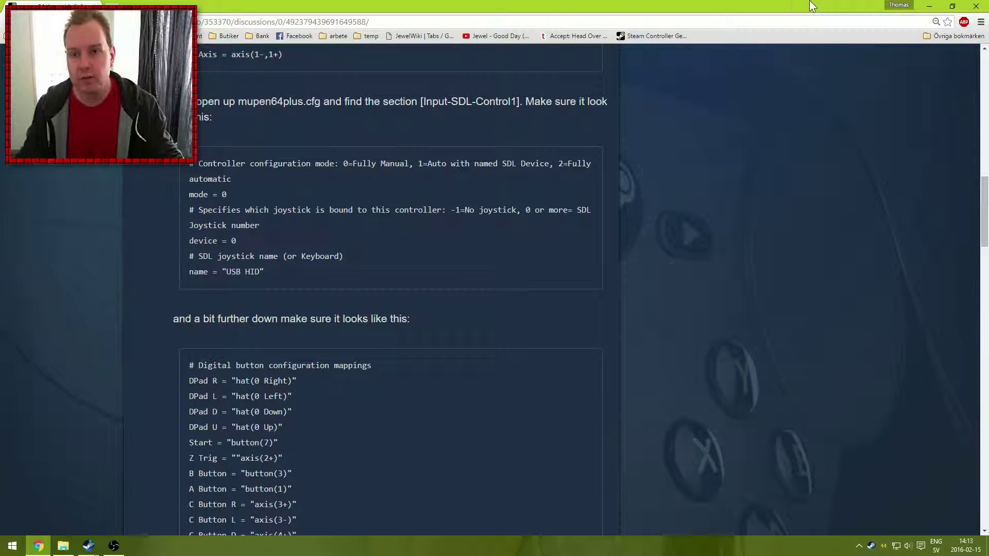
left_click(931, 7)
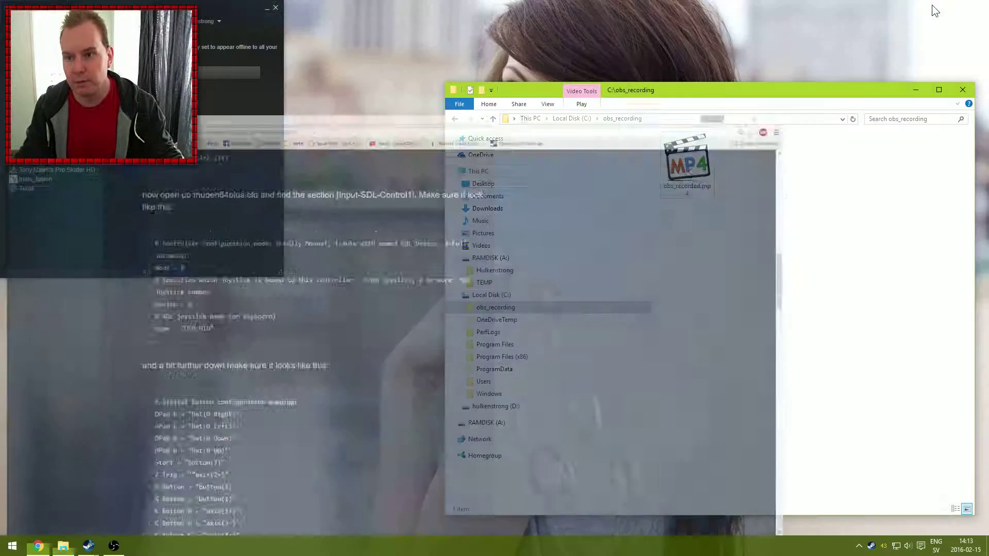
left_click(912, 91)
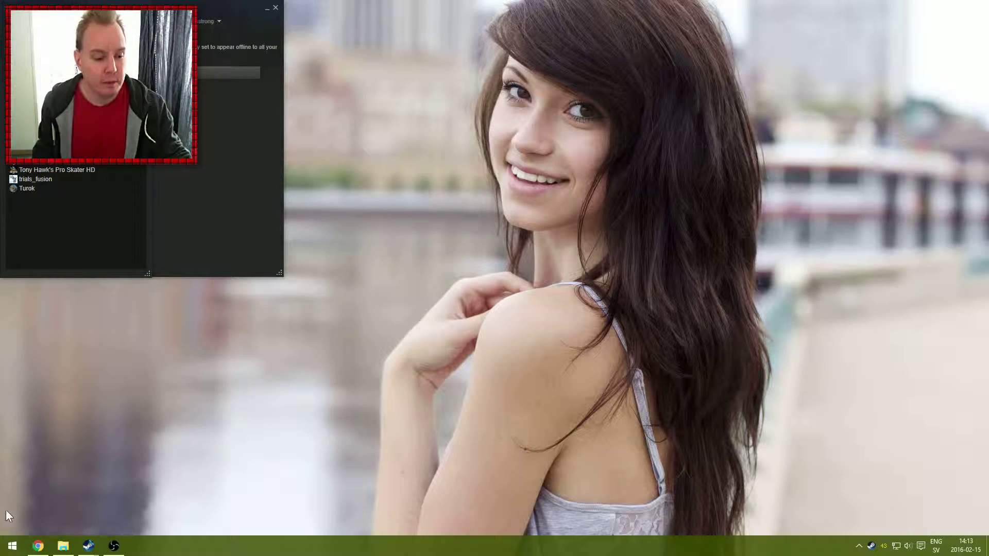
left_click(38, 546)
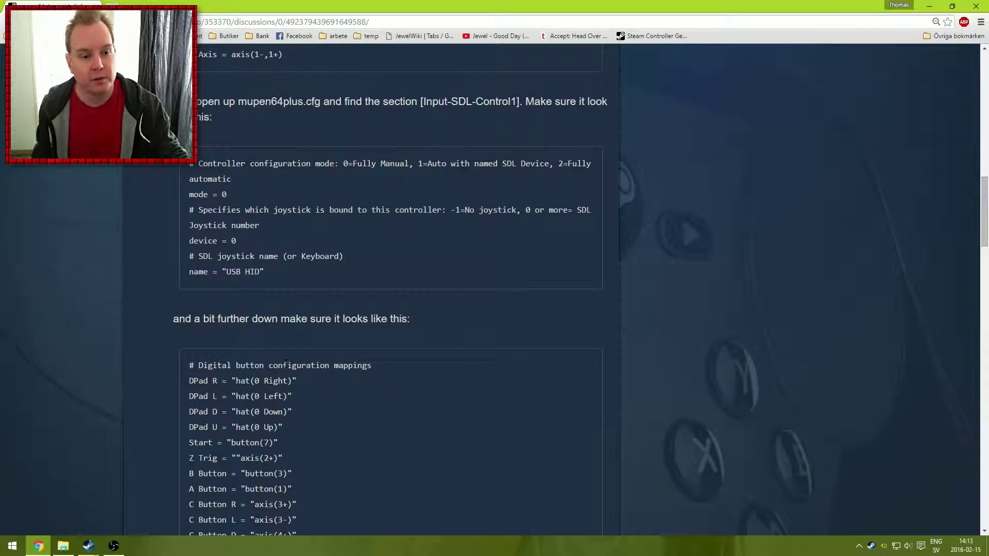
scroll(287, 347, "down", 3)
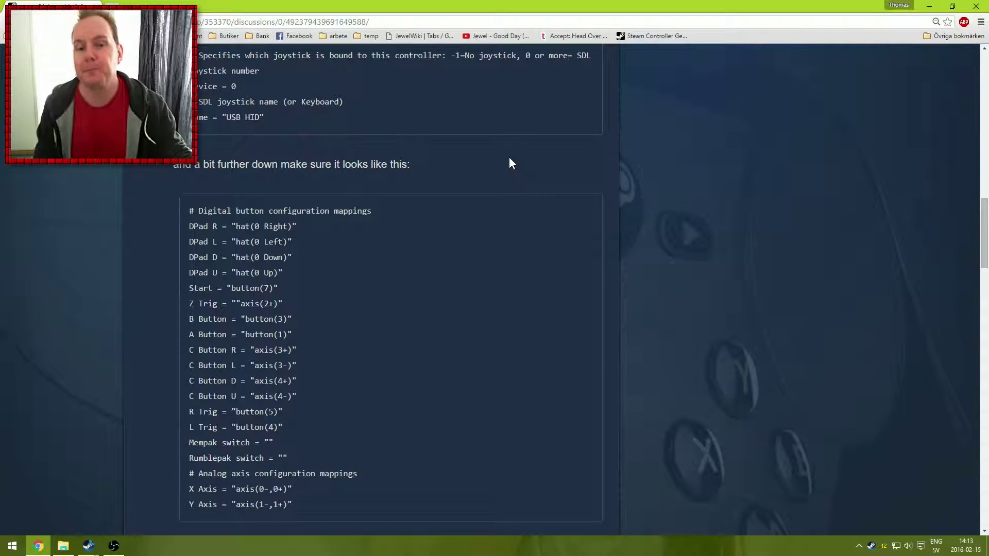
left_click(930, 5)
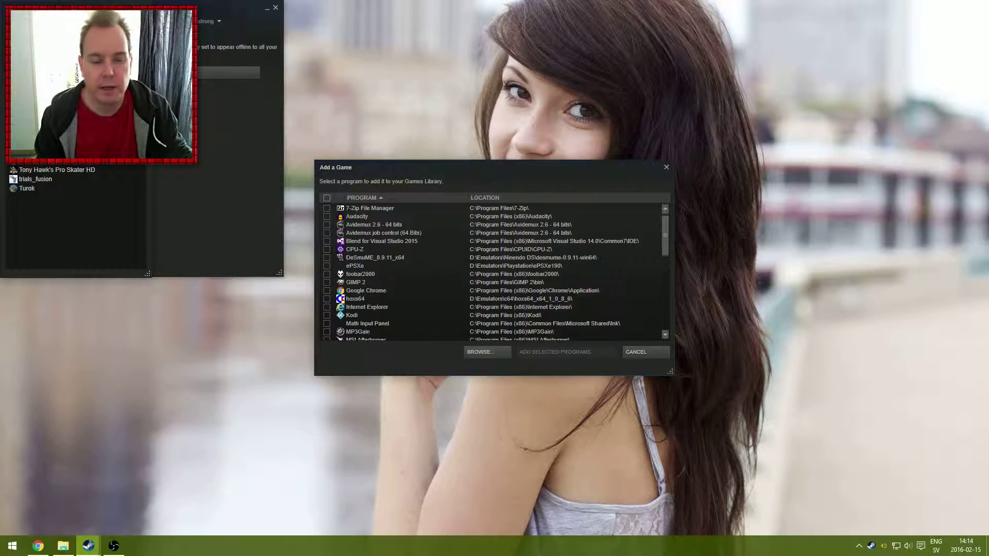
Browse for mupen64plus-ui-console.exe as a program for the Steam games library, and cancel without adding it
left_click(479, 353)
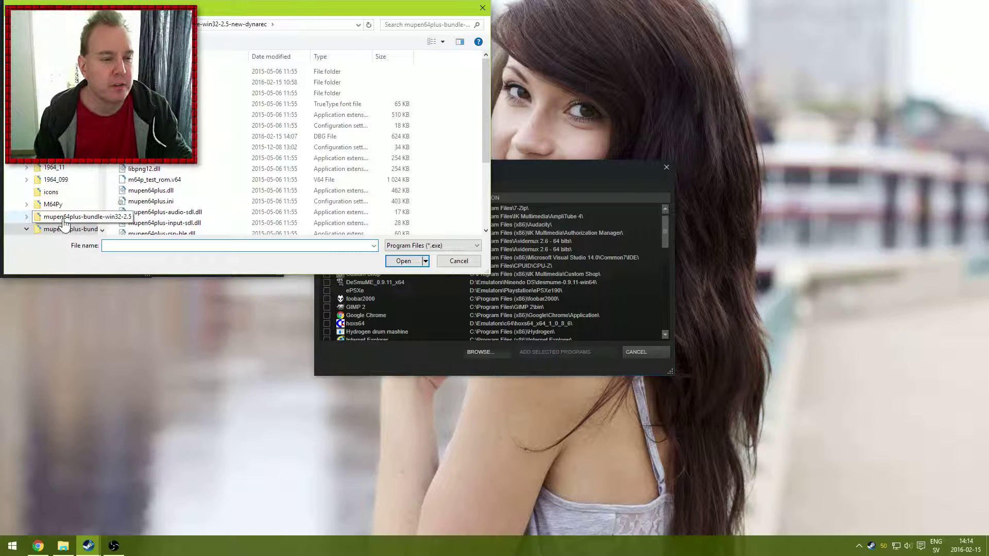
left_click(212, 221)
scroll(213, 219, "down", 2)
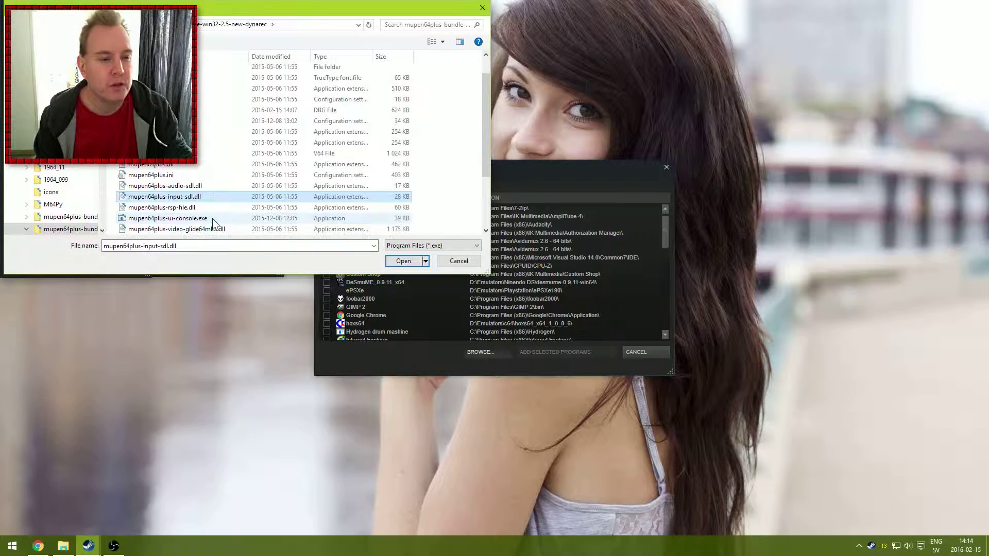
left_click(149, 186)
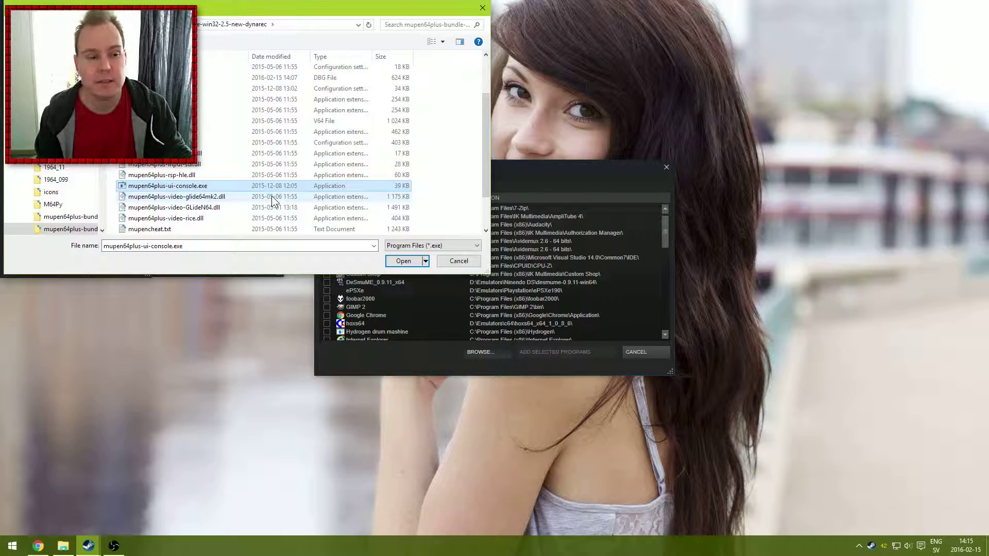
left_click(457, 265)
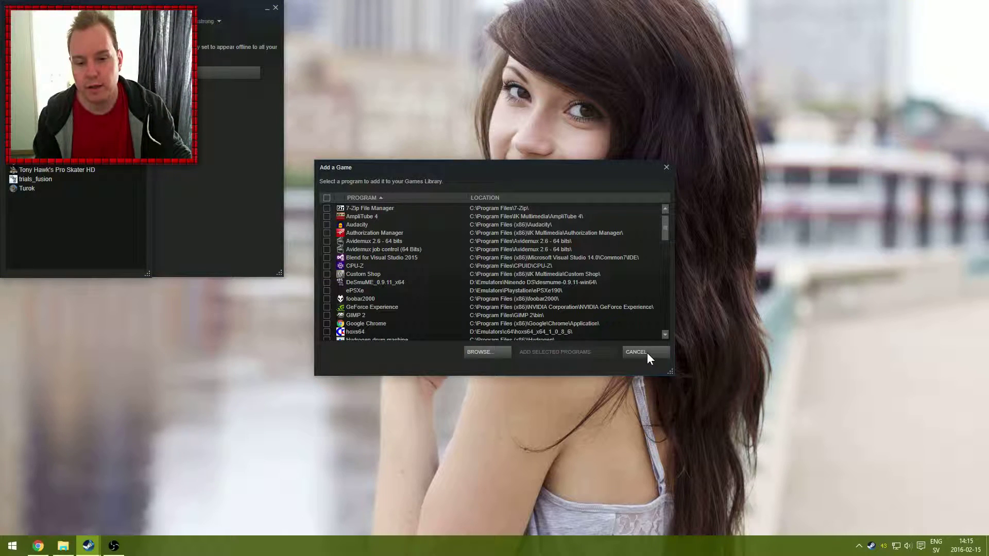
left_click(647, 352)
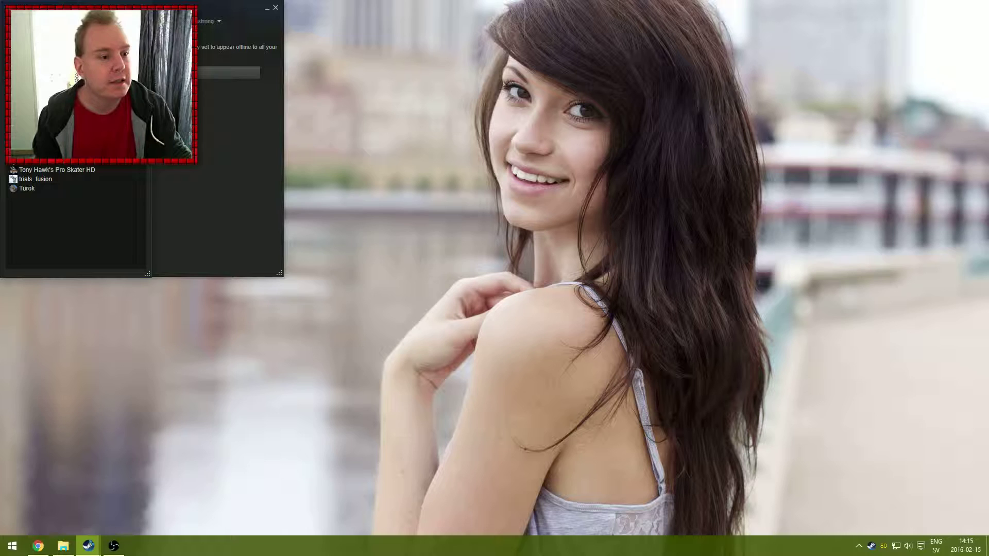
Open the Mario Kart 64 shortcut's properties, examine its name and the quoted ROM path in the target, and close them
right_click(28, 134)
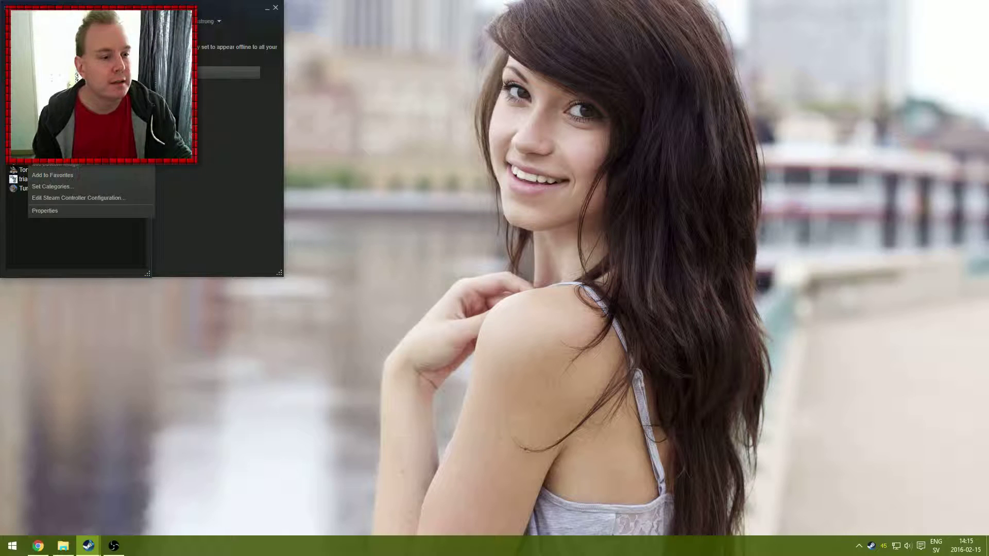
left_click(50, 211)
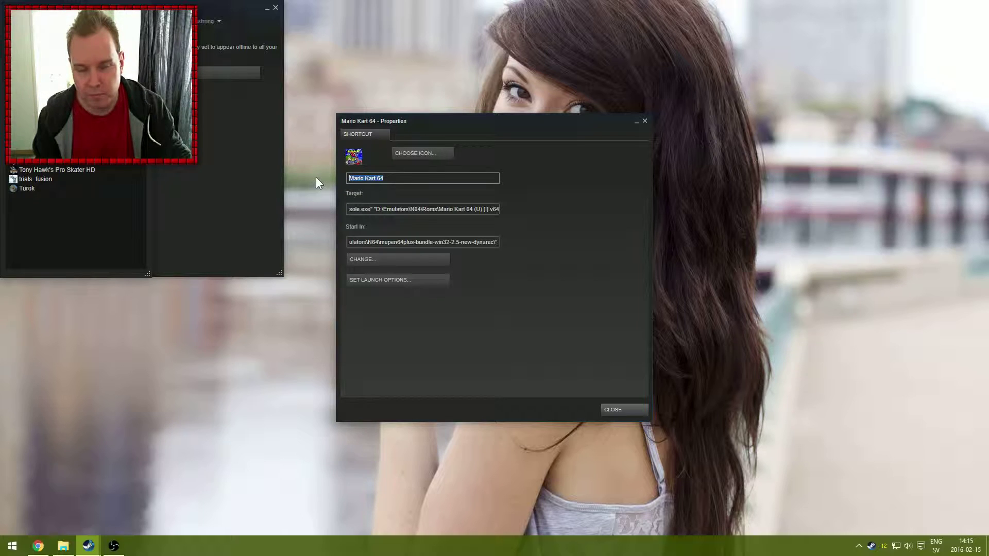
left_click(408, 179)
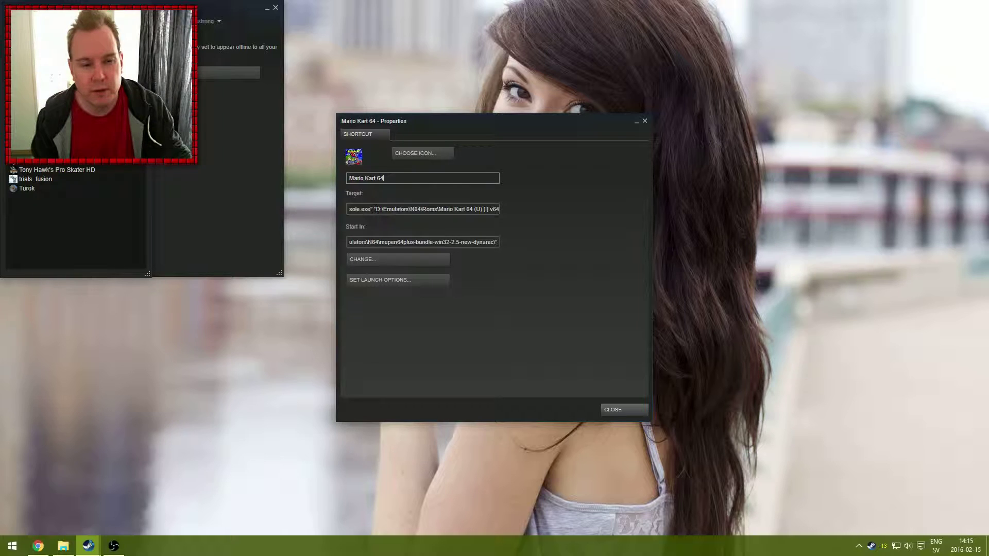
left_click_drag(374, 209, 557, 219)
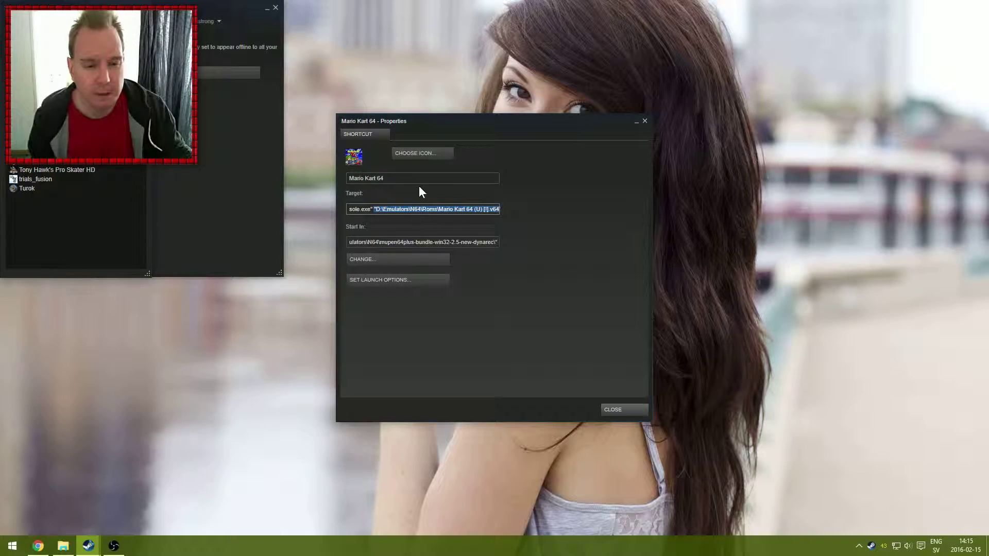
left_click(609, 407)
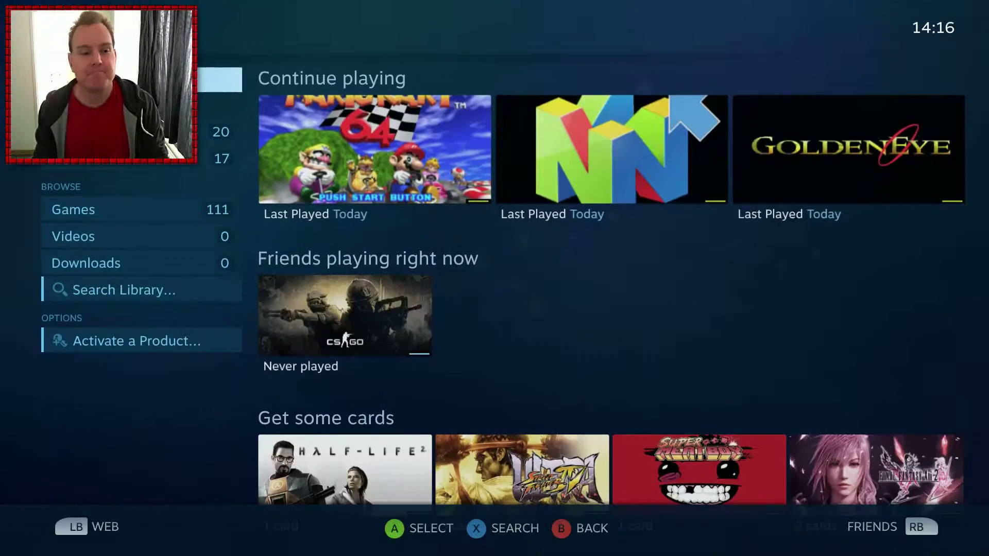
Browse the library's game grid in Big Picture mode, going back and forth between the Mario Kart 64 and GoldenEye shortcuts
key("Down")
key("Down")
key("Up")
key("Right")
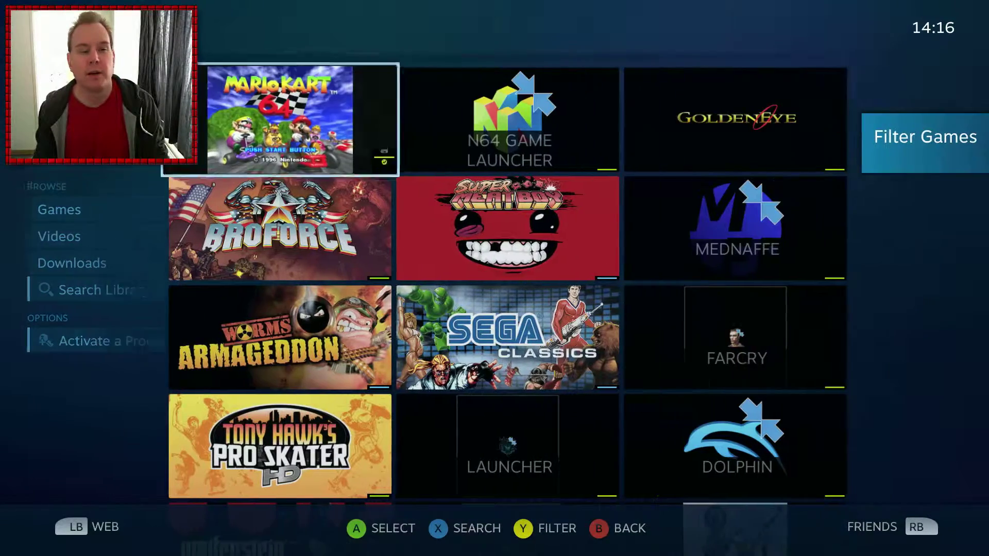
key("Right")
key("Right")
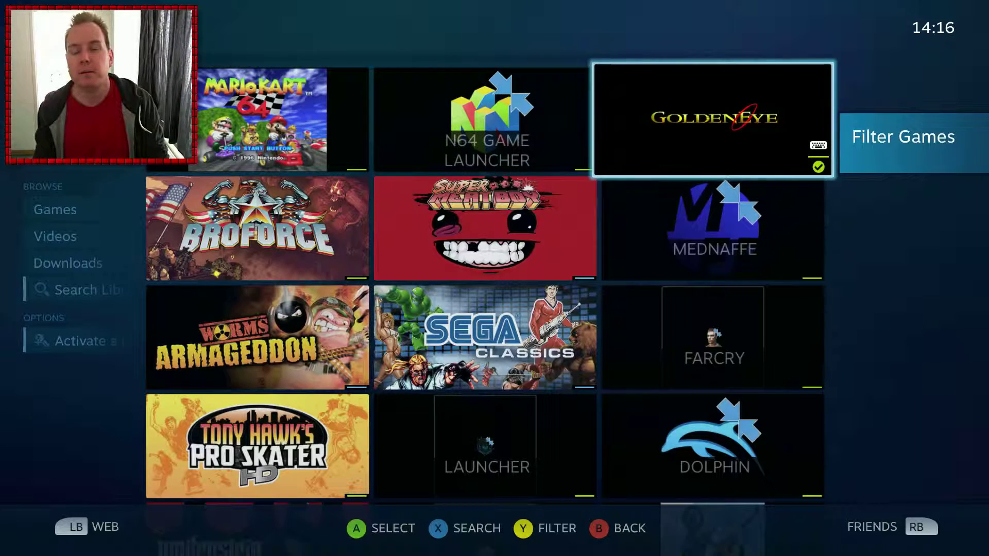
key("Left")
key("Left")
key("Right")
key("Right")
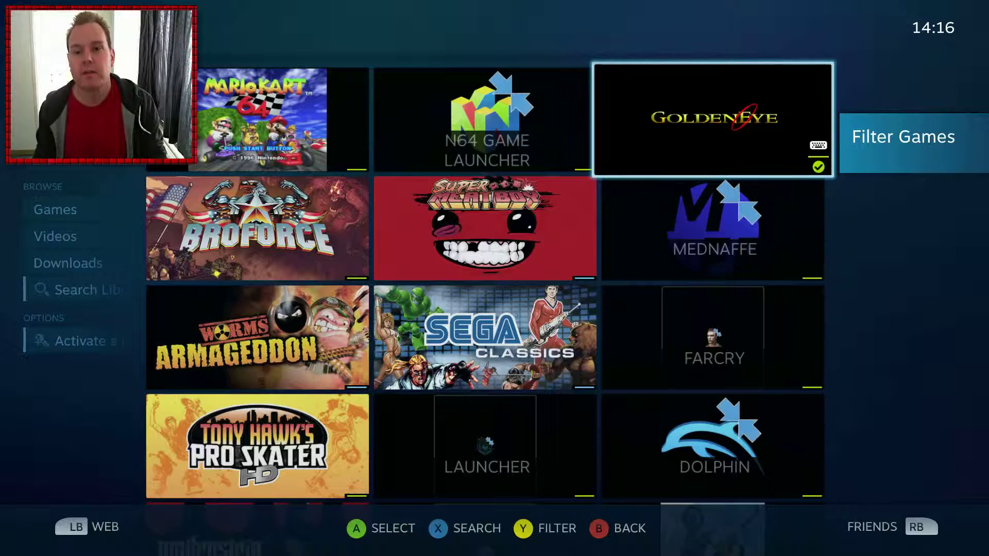
key("Left")
key("Left")
key("Right")
key("Right")
key("Left")
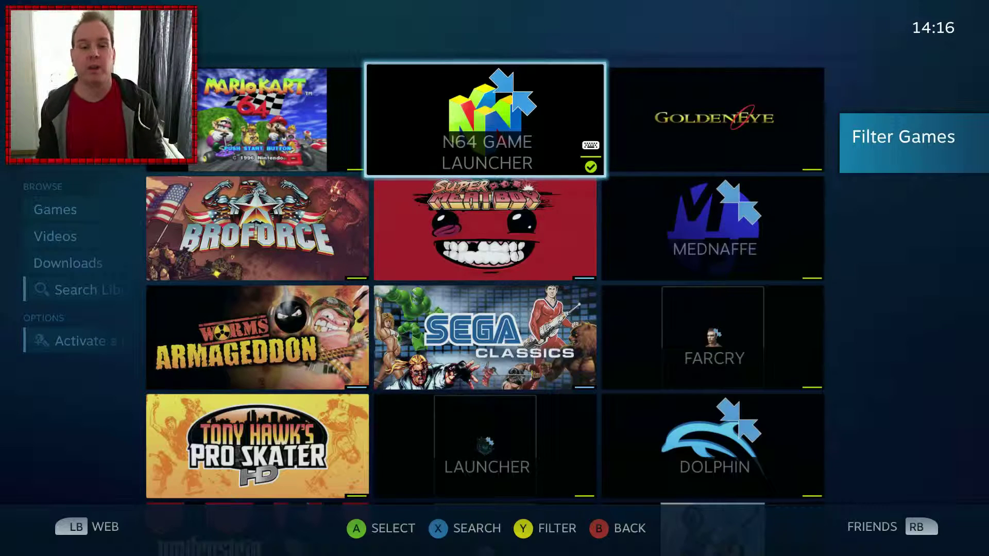
key("Right")
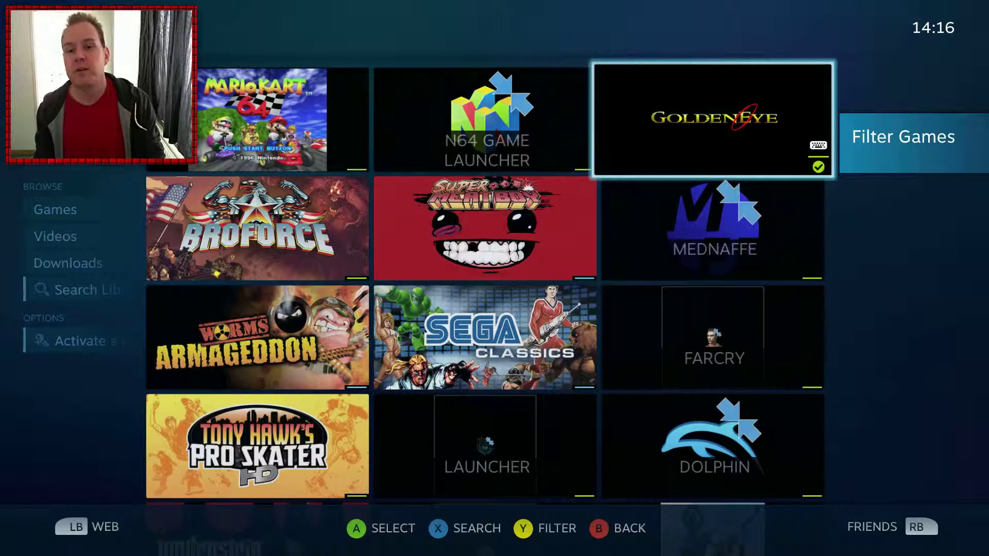
key("Left")
key("Left")
key("Right")
key("Right")
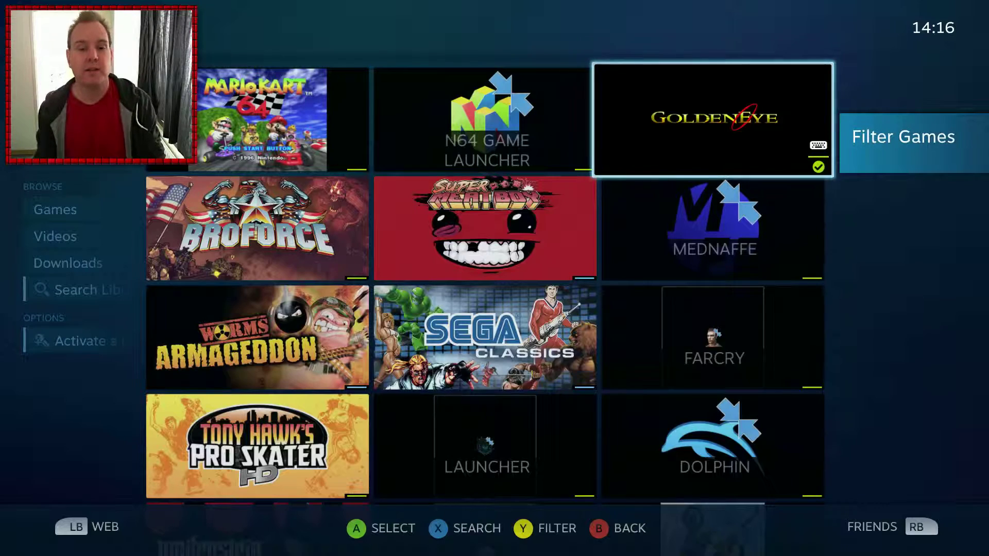
Open the controller configuration of the Mario Kart 64 shortcut from its shortcut management options
key("Left")
key("Left")
key("Right")
key("Left")
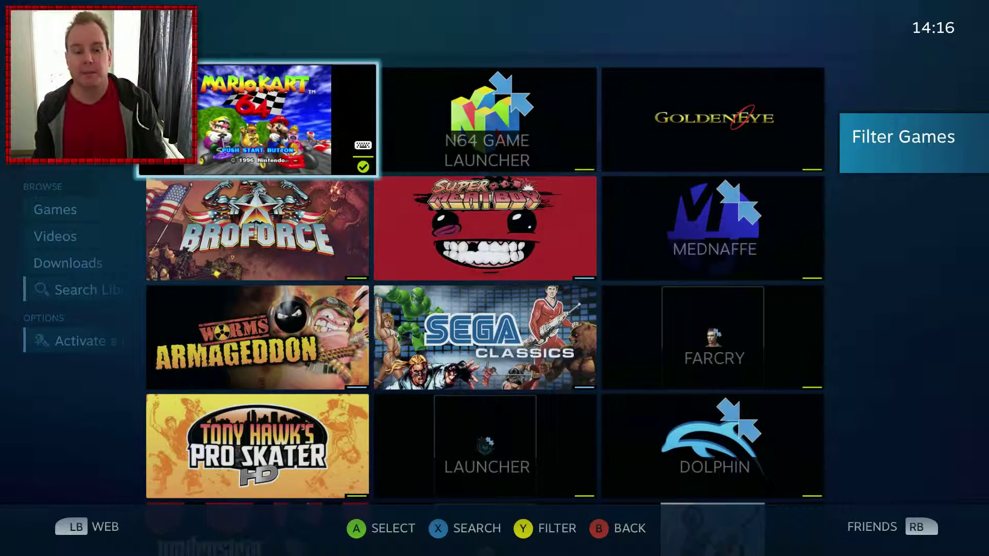
key("Return")
key("Down")
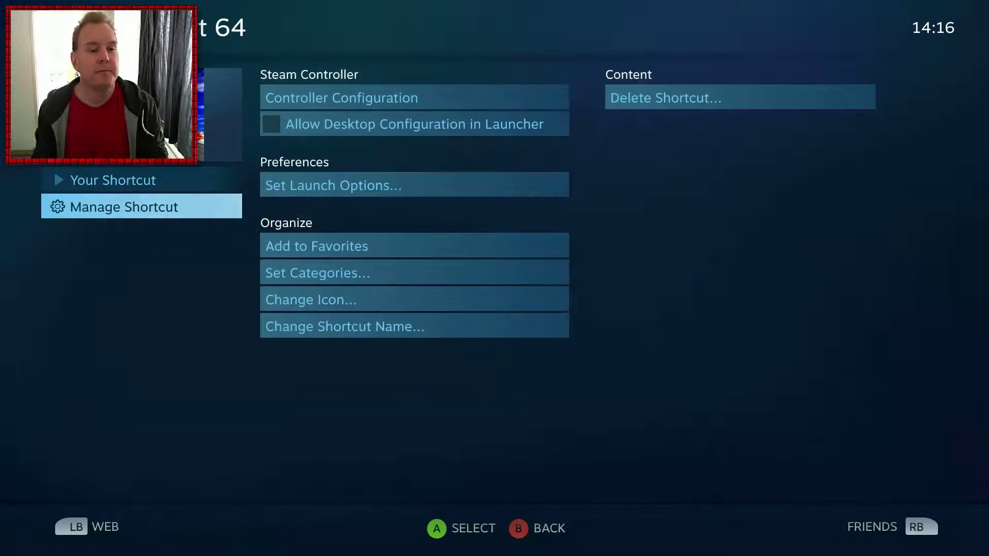
key("Right")
key("Return")
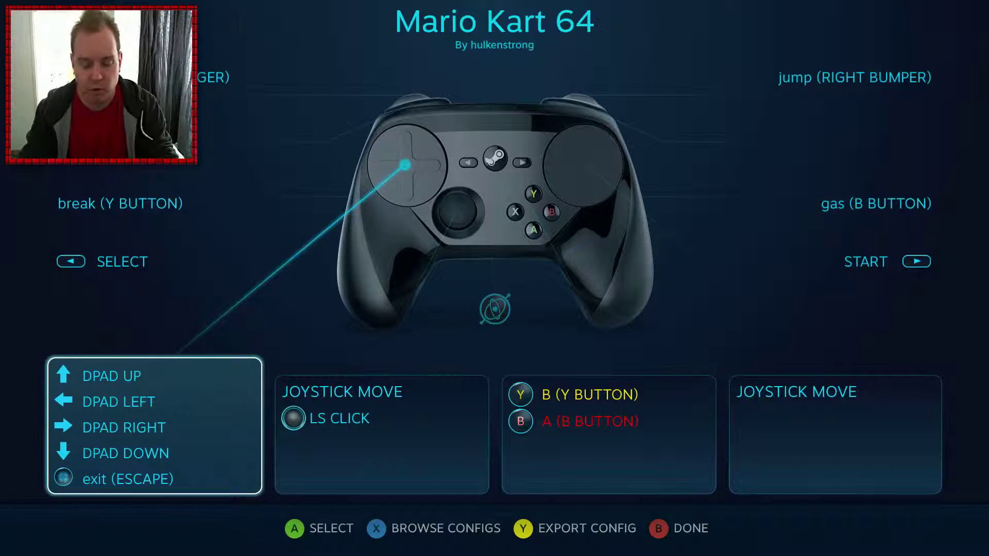
Look through the template configurations offered for import into Mario Kart 64, and go back without importing one
key("y")
key("Escape")
key("x")
key("Down")
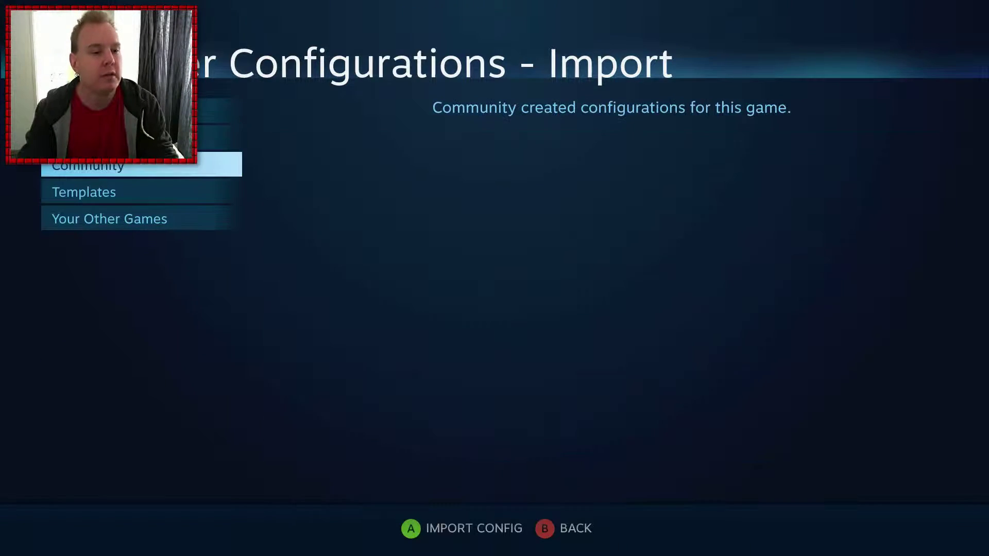
key("Down")
key("Right")
key("Down")
key("Down")
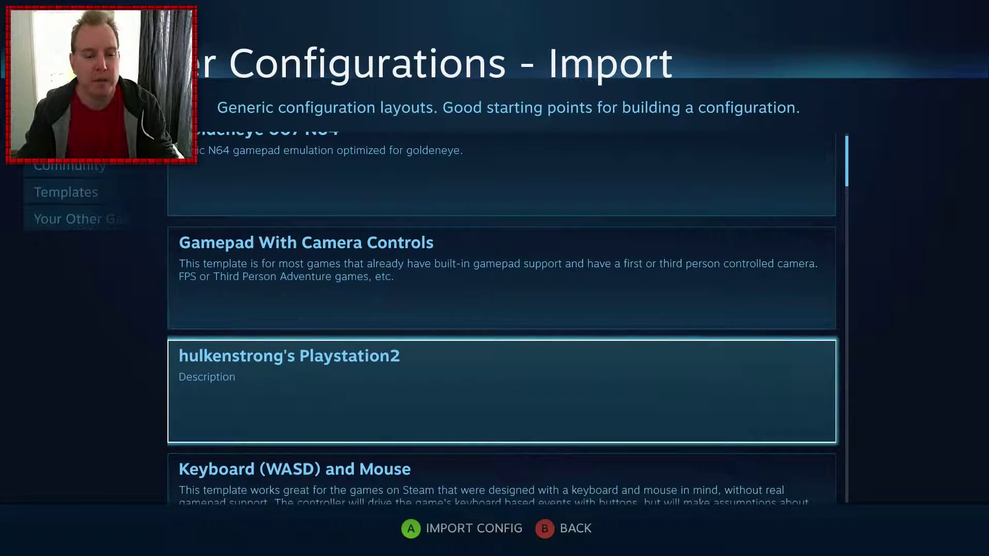
key("Down")
key("Down")
key("Down")
key("Down")
key("Down")
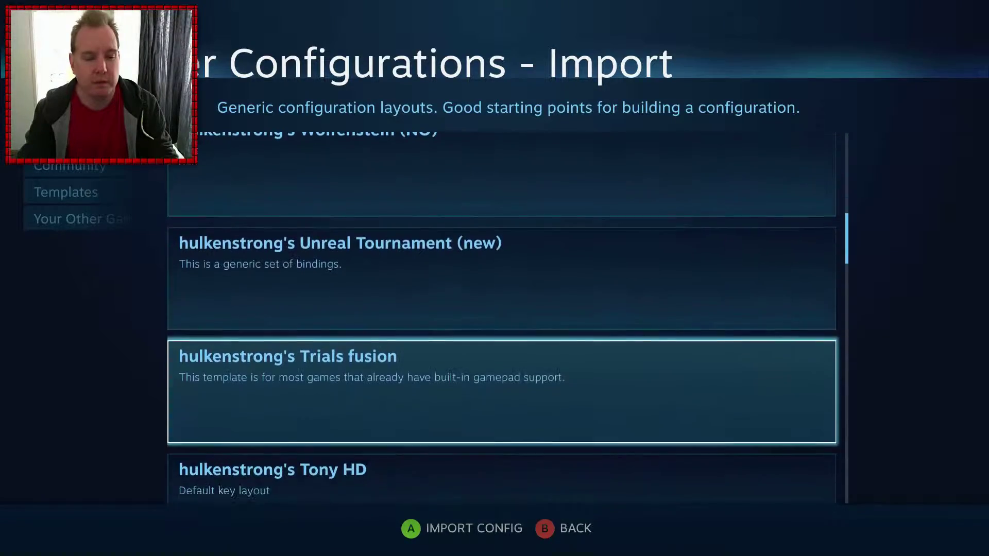
key("Down")
key("Down")
key("Down")
key("Down")
key("Down")
key("Down")
key("Down")
key("Down")
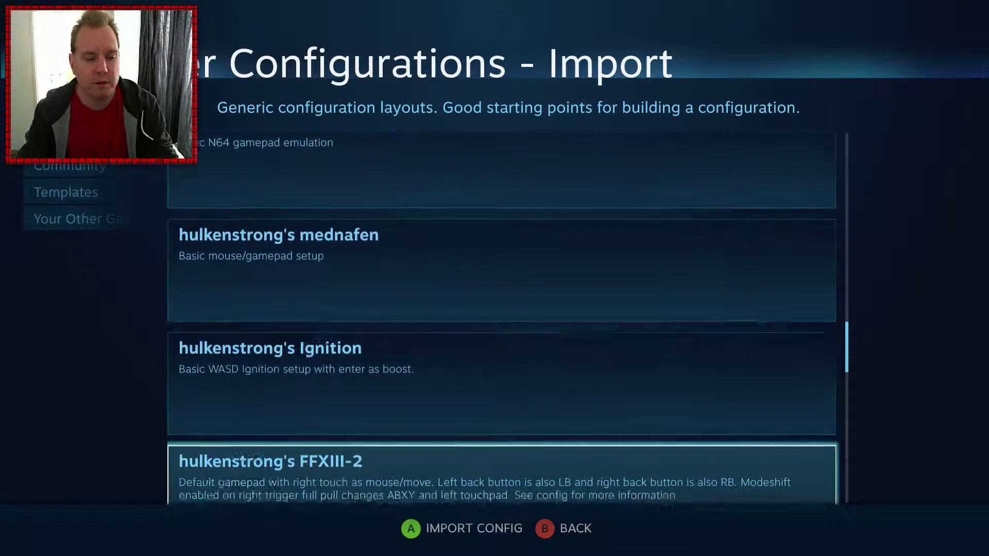
key("Down")
key("Down")
key("Down")
key("Down")
key("Down")
key("Down")
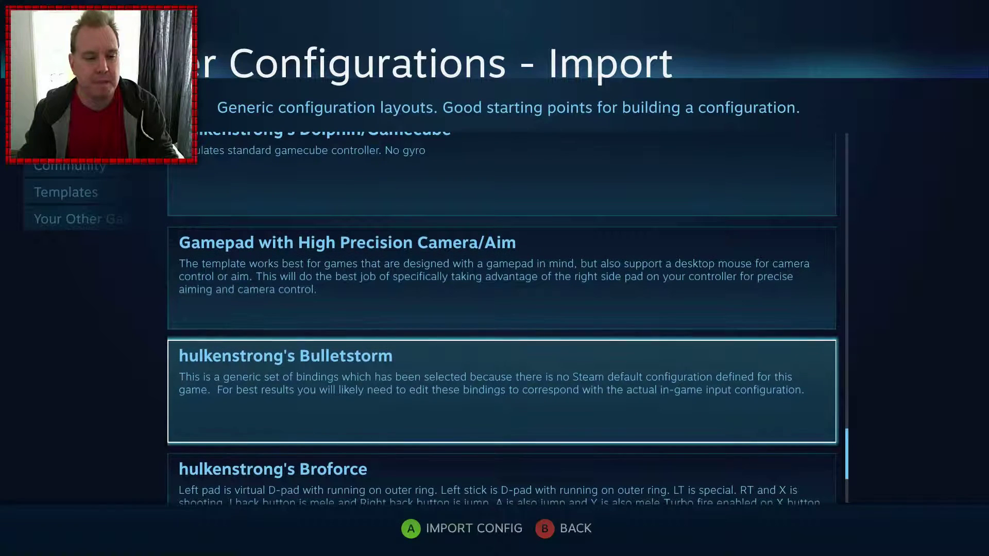
key("Down")
key("Down")
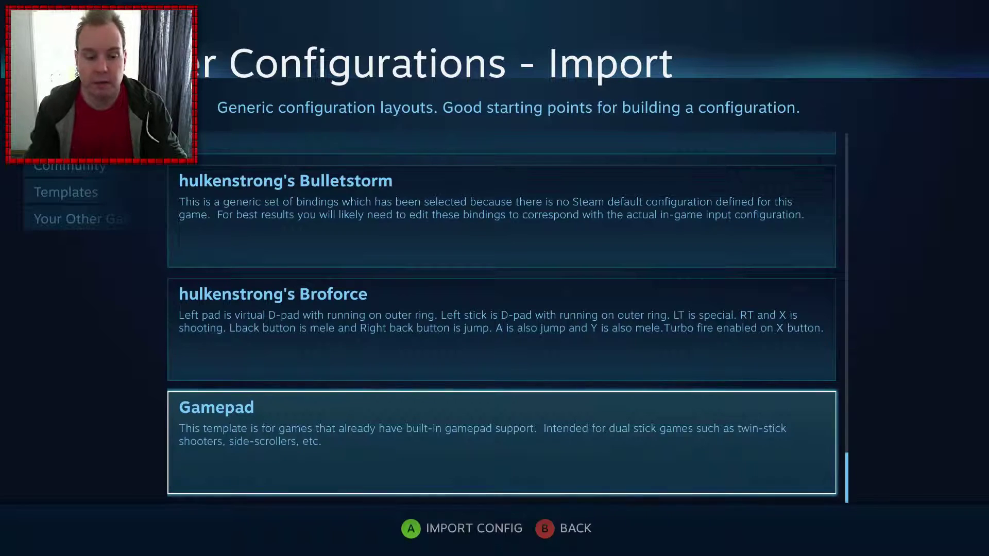
key("Left")
key("Escape")
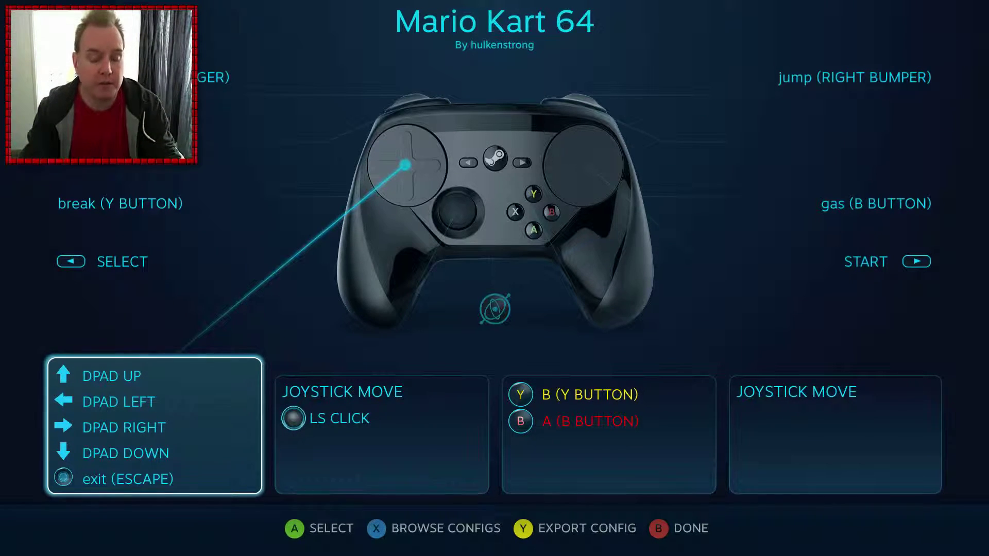
Examine the Mario Kart 64 bindings for the gyro, jump, gas, start button and left pad, and return to the game grid
key("Right")
key("Right")
key("Up")
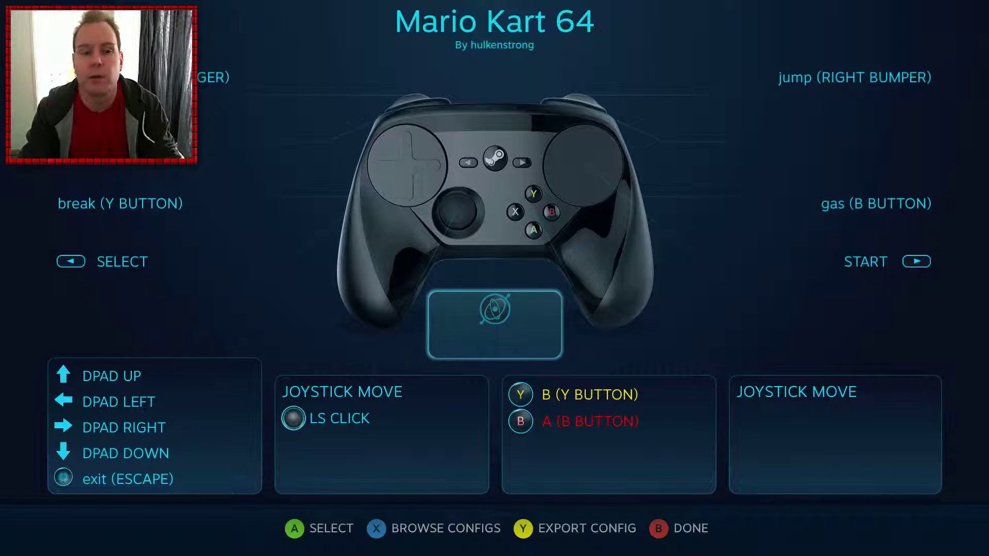
key("Right")
key("Up")
key("Up")
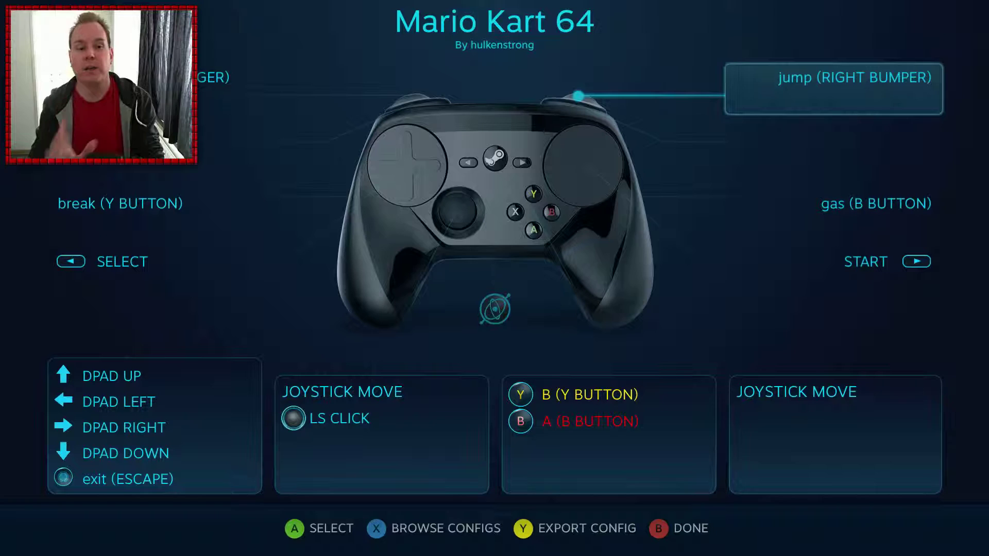
key("Down")
key("Down")
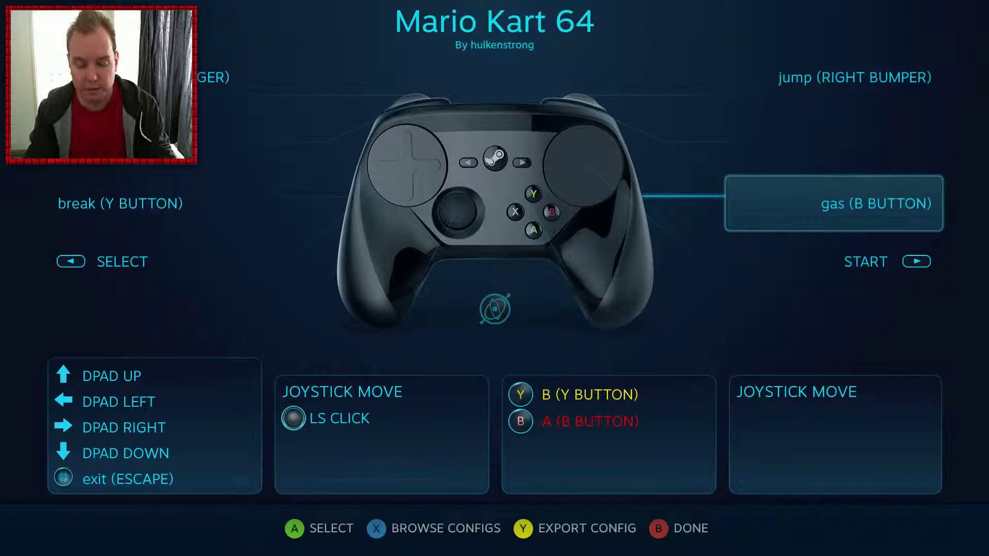
key("Down")
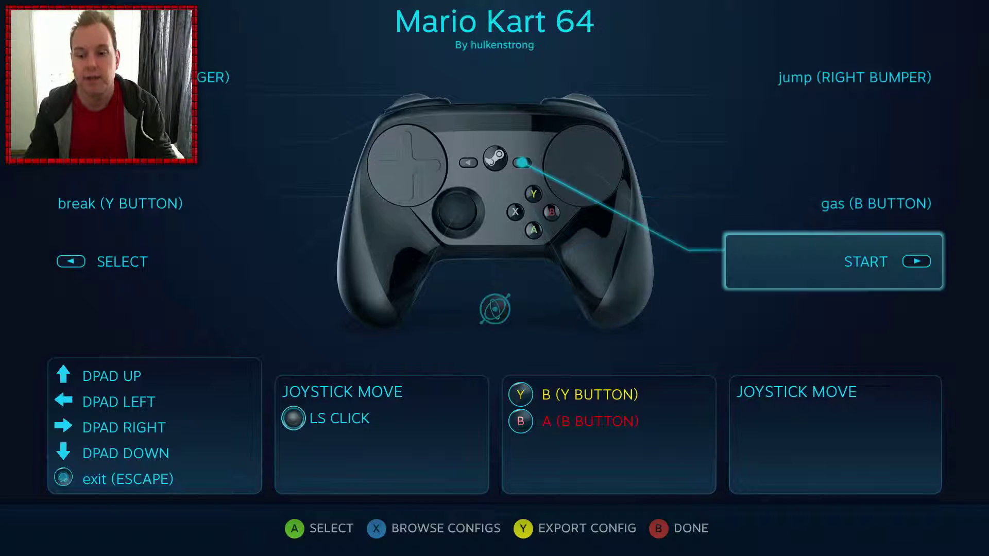
key("Down")
key("Left")
key("Left")
key("Left")
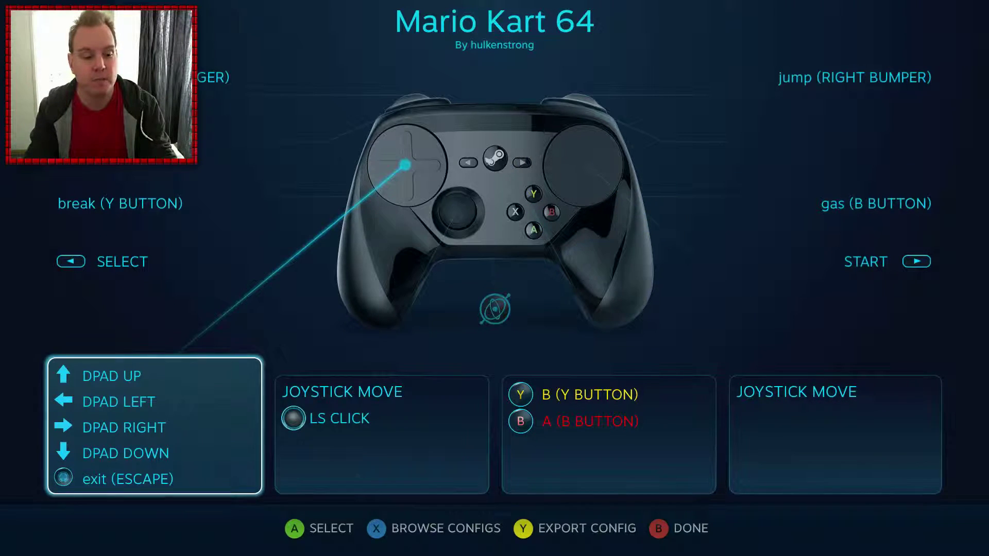
key("Right")
key("Escape")
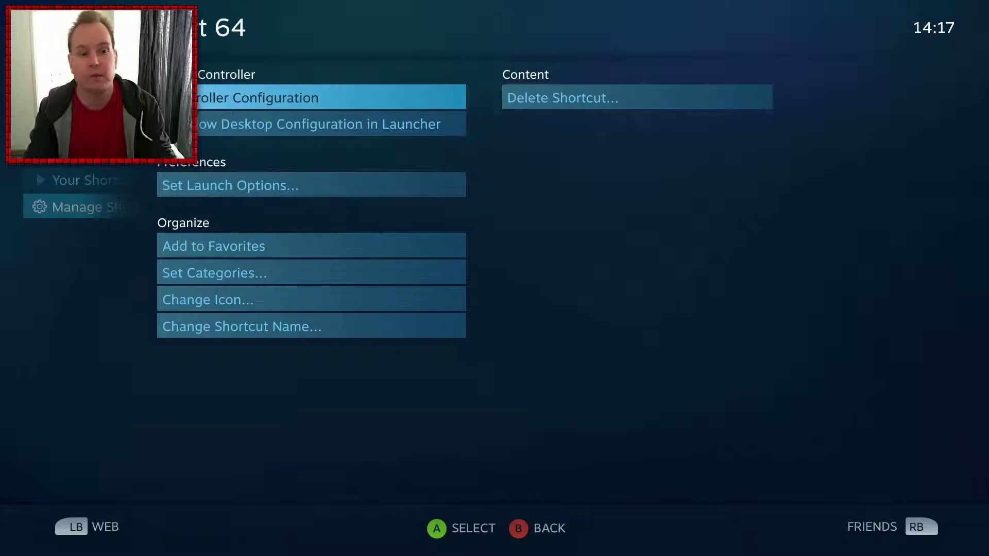
key("Escape")
Open the controller configuration of the GoldenEye shortcut from its shortcut management options
key("Right")
key("Right")
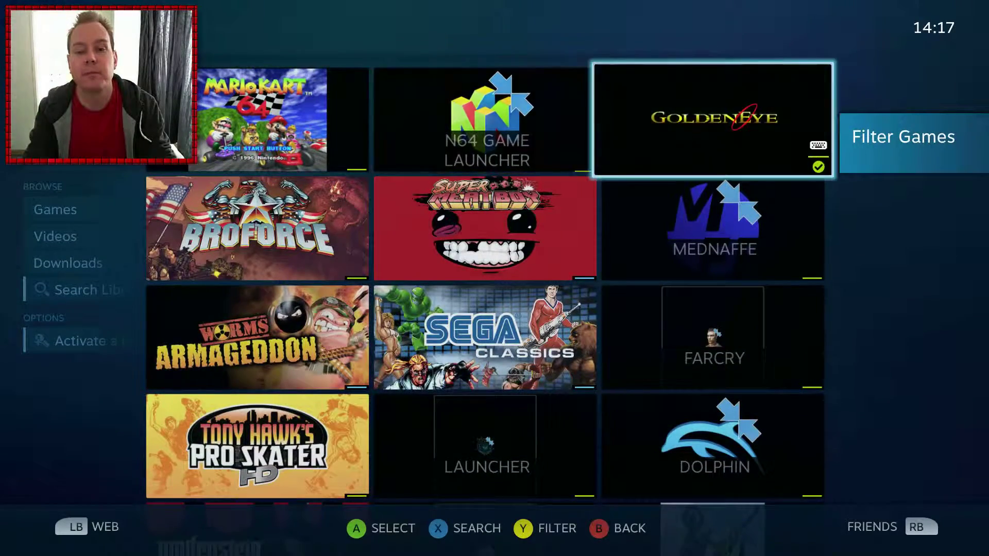
key("Return")
key("Down")
key("Right")
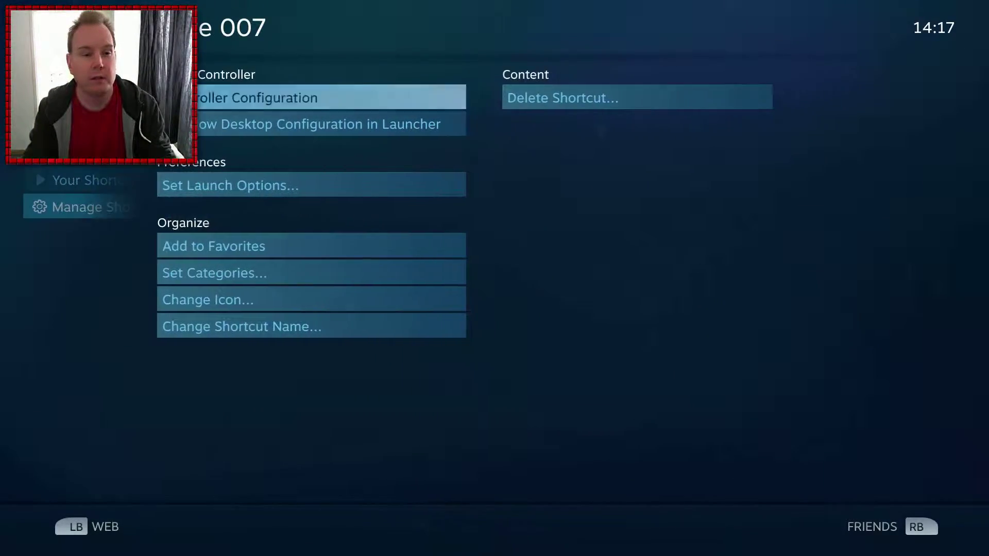
key("Return")
Clear the Soft Pull Action binding of the controller's left trigger in the Goldeneye 007 N64 configuration
key("Right")
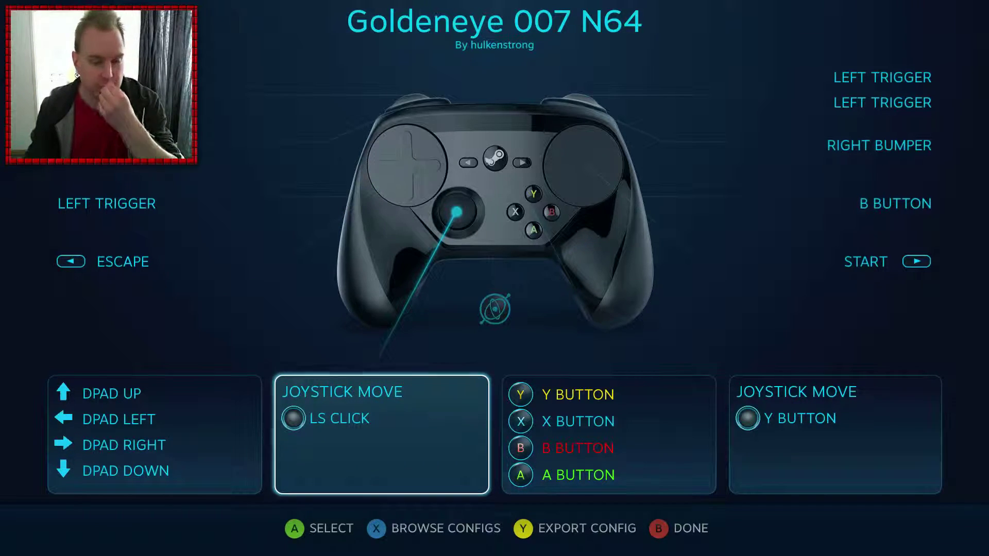
key("Up")
key("Left")
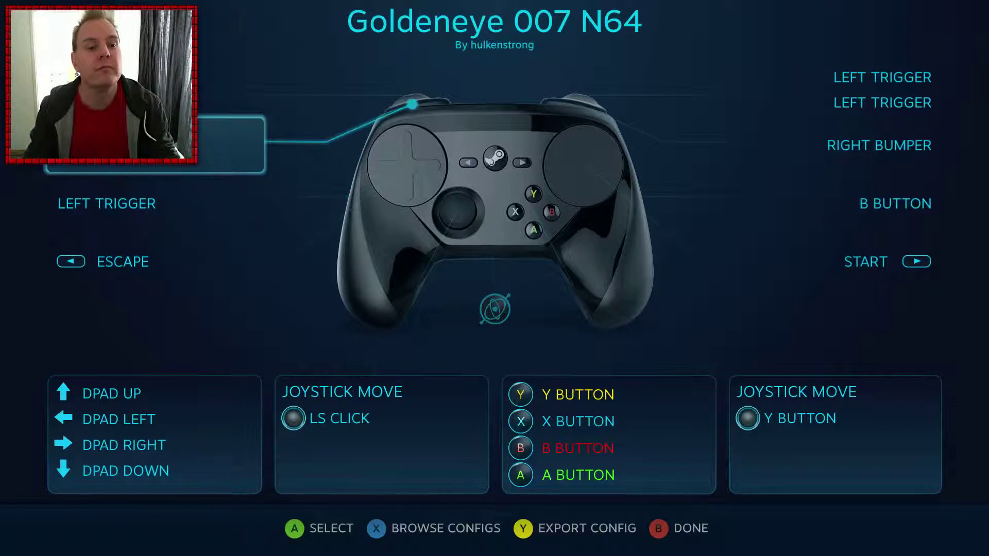
key("Return")
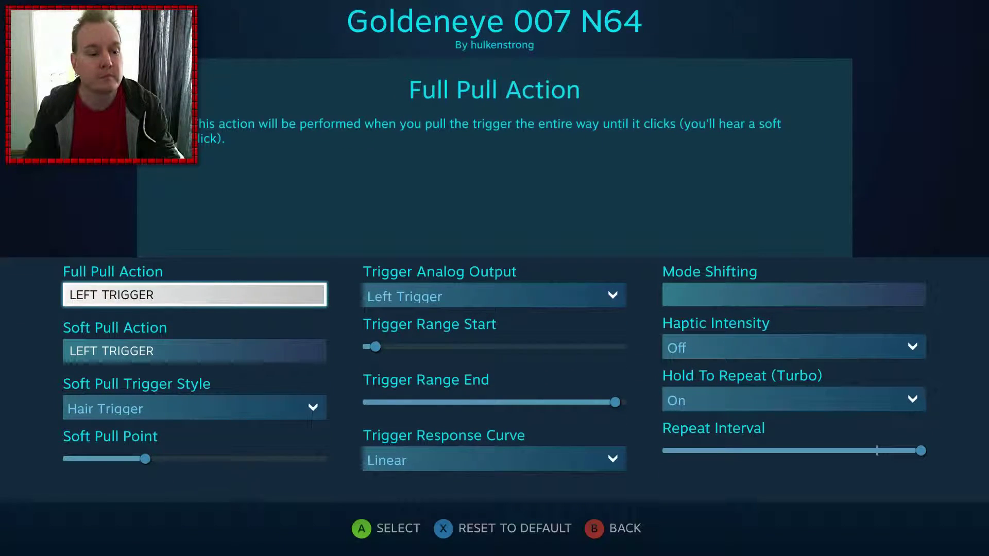
key("Down")
key("Return")
key("Return")
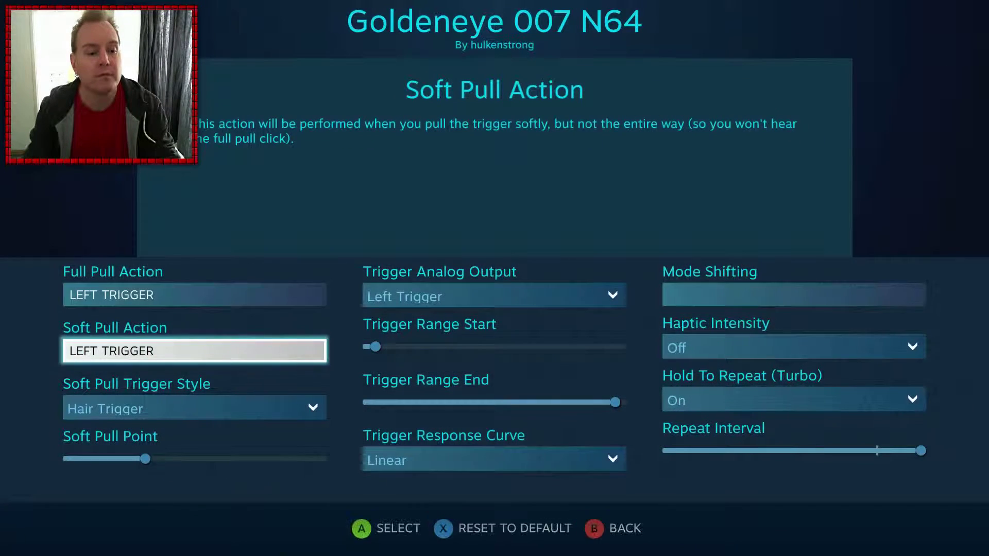
key("Return")
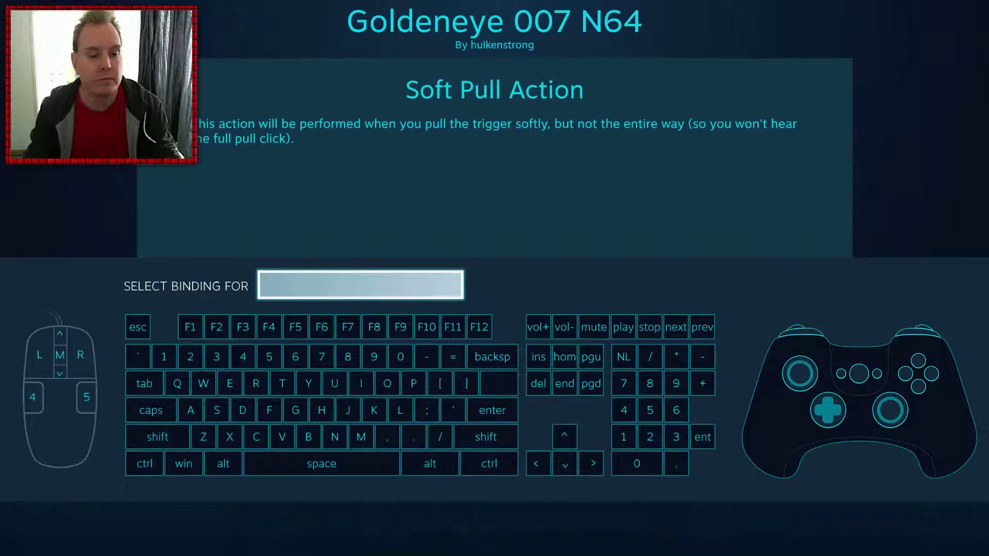
key("Escape")
key("Right")
key("Escape")
Clear the Soft Pull Action binding of the controller's right trigger in the same configuration
key("Right")
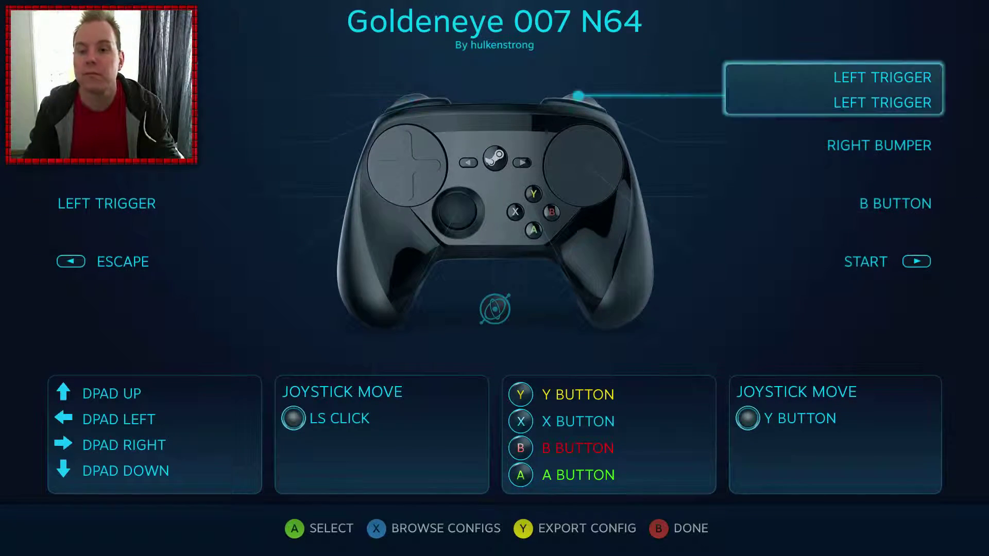
key("Return")
key("Down")
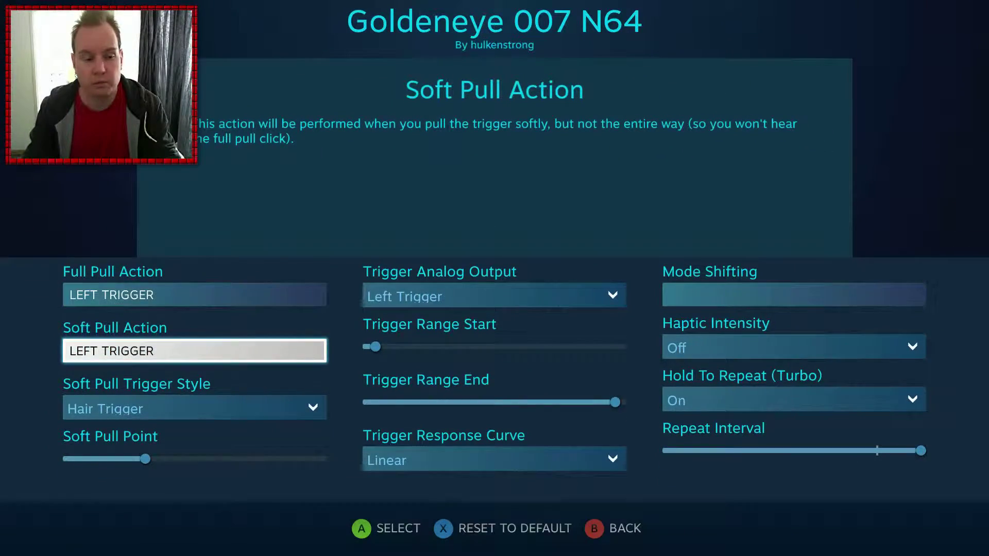
key("Return")
key("Escape")
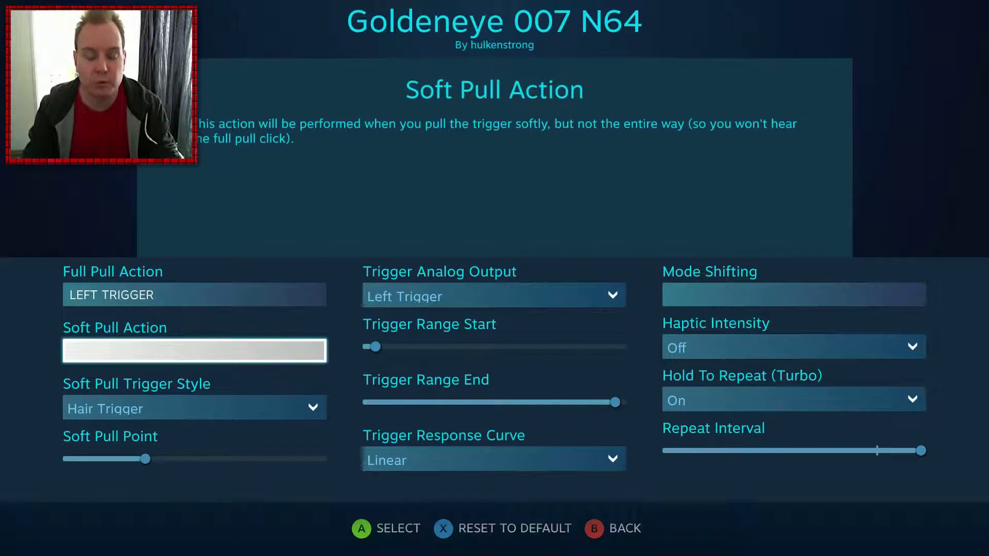
key("Escape")
Export the configuration as a new local-only binding file named Goldeneye 007 N64, and return to the game grid
key("y")
key("Right")
key("Down")
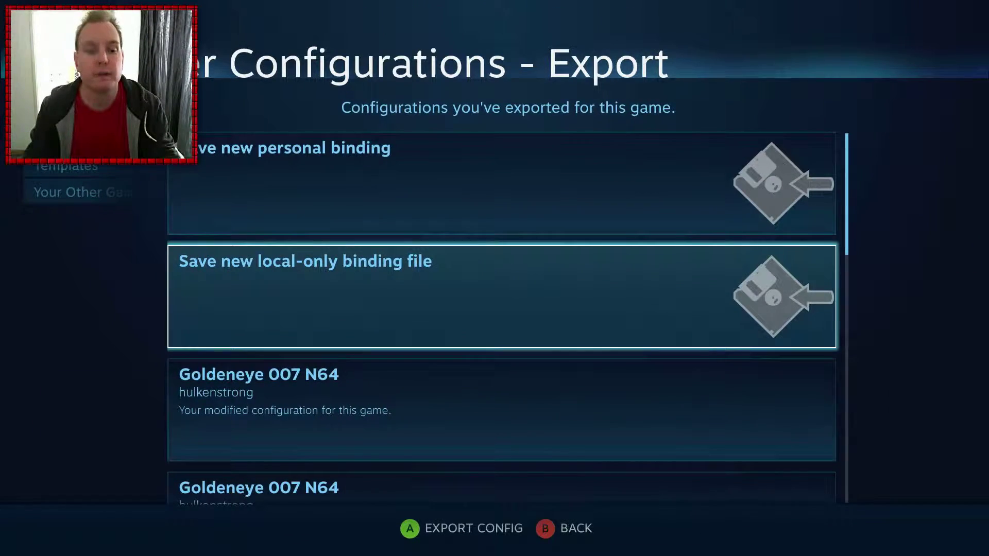
key("Return")
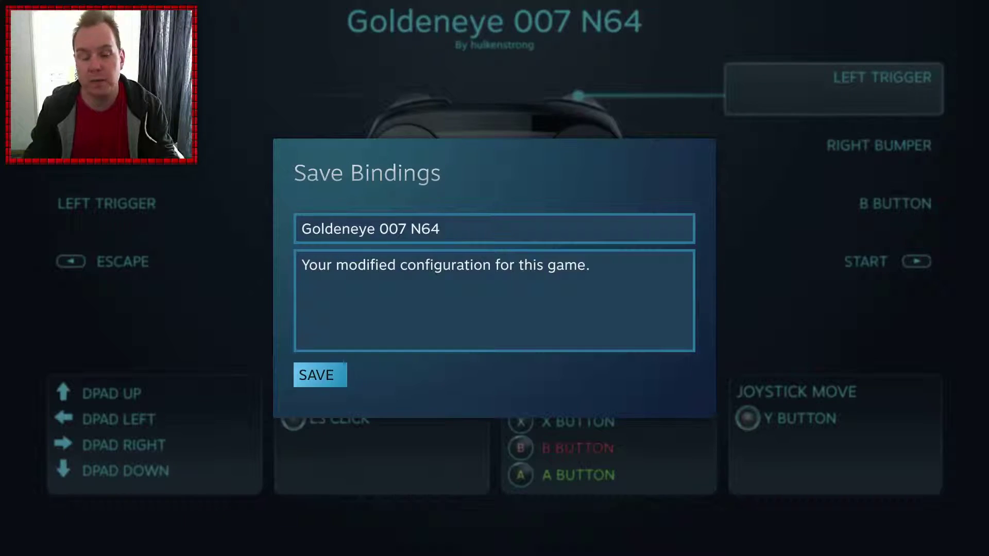
key("Return")
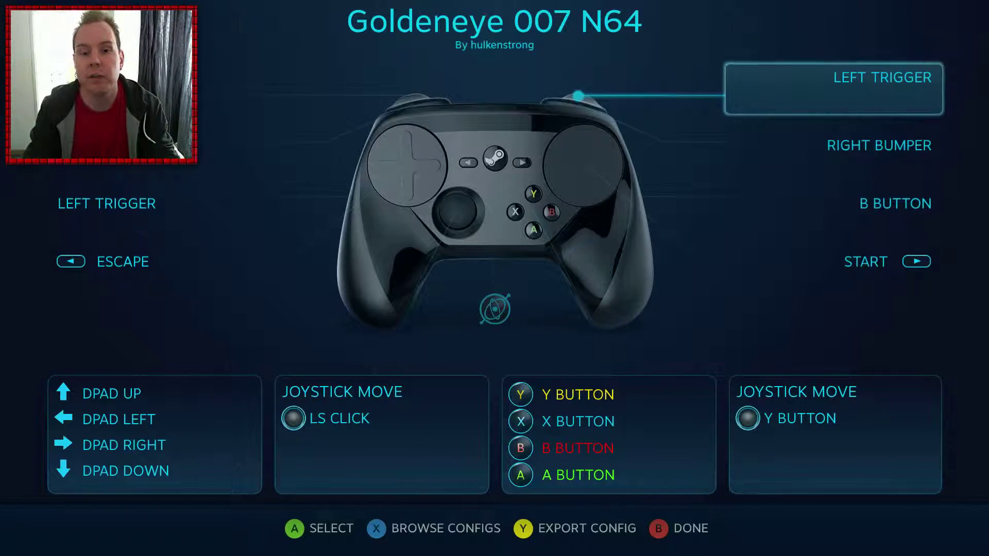
key("Escape")
key("Escape")
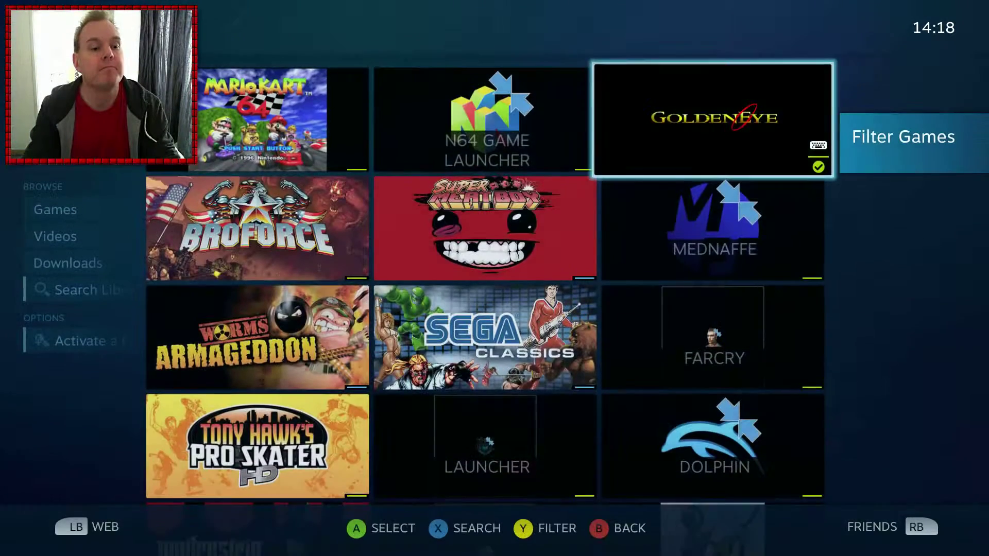
Launch the Mario Kart 64 shortcut and go through the Game Select screen to the player selection
key("Left")
key("Left")
key("Return")
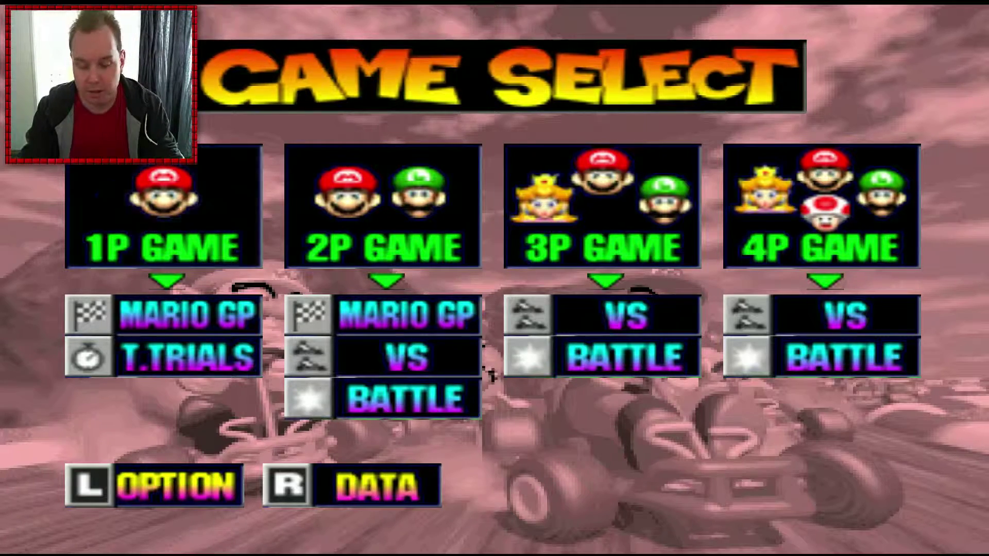
key("x")
key("x")
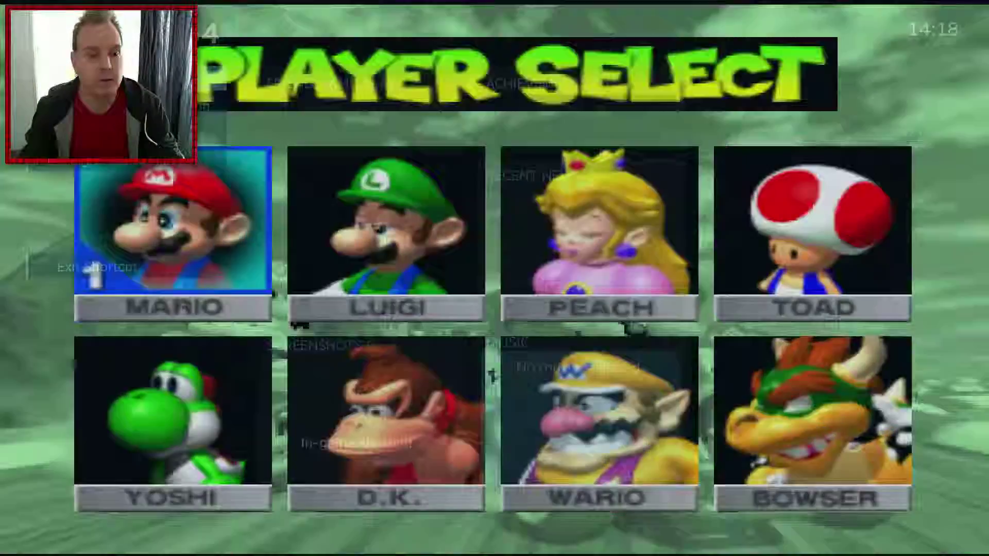
Review the directional pad and face button bindings in the Mario Kart 64 controller configuration, and return to the game
key("Return")
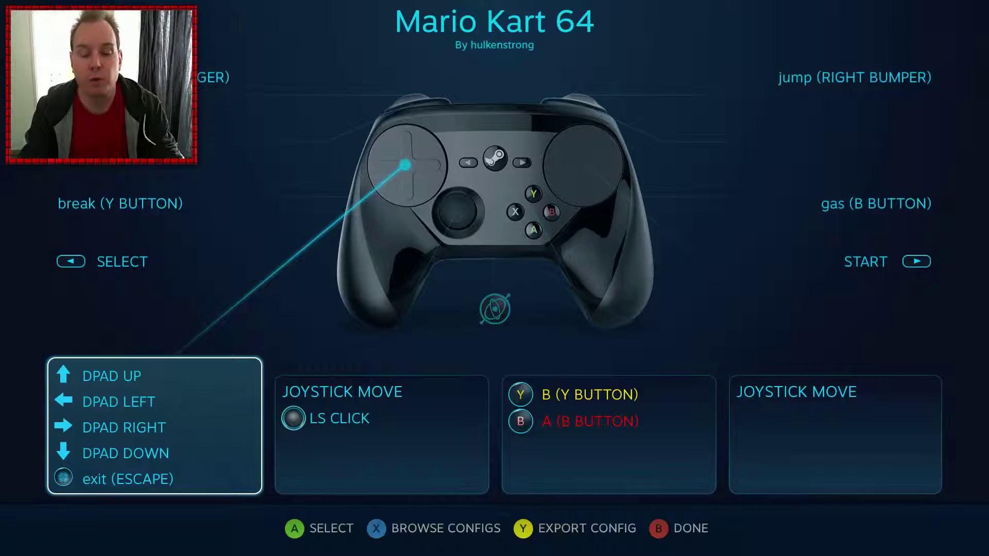
key("Right")
key("Right")
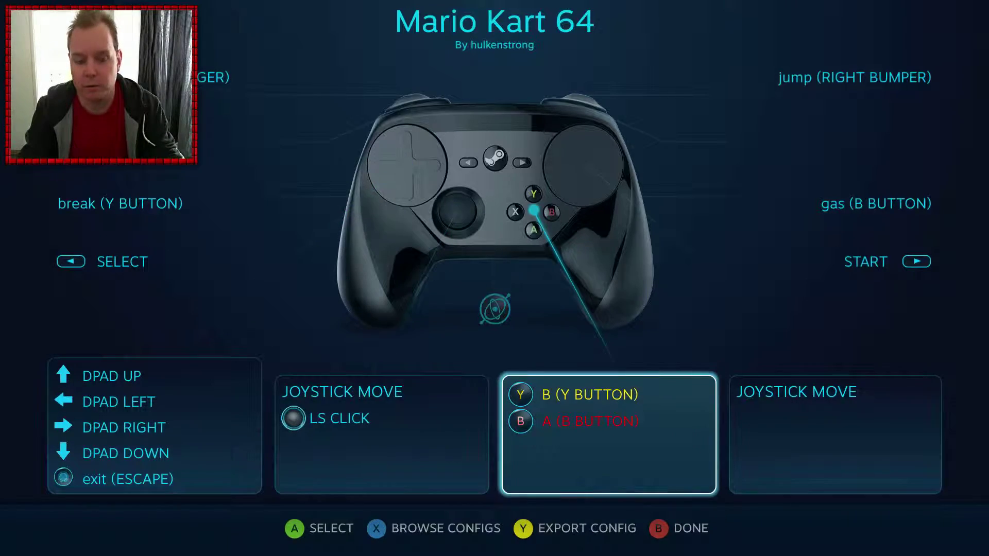
key("Escape")
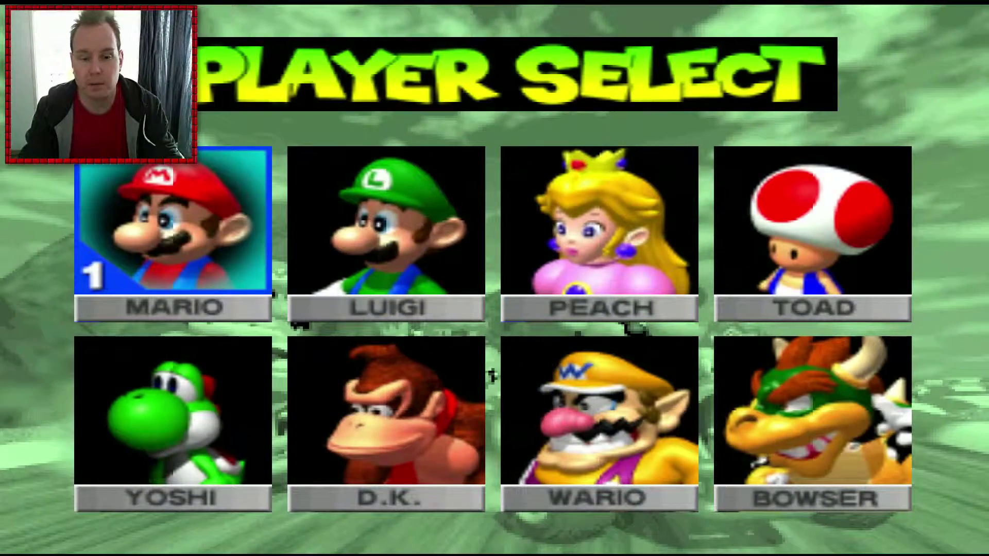
Choose Yoshi as the player and start the 150 cc Mushroom Cup
key("Down")
key("Return")
key("Return")
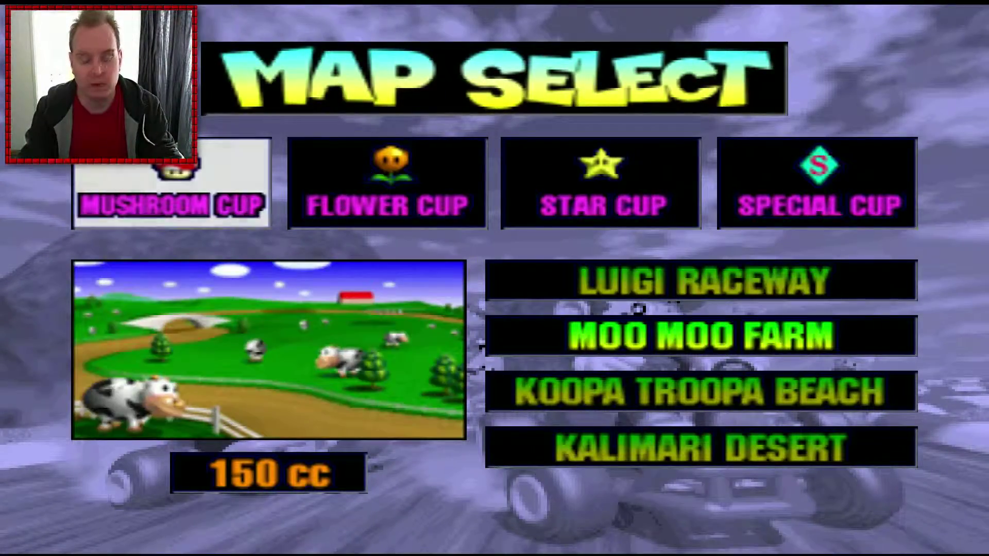
key("Return")
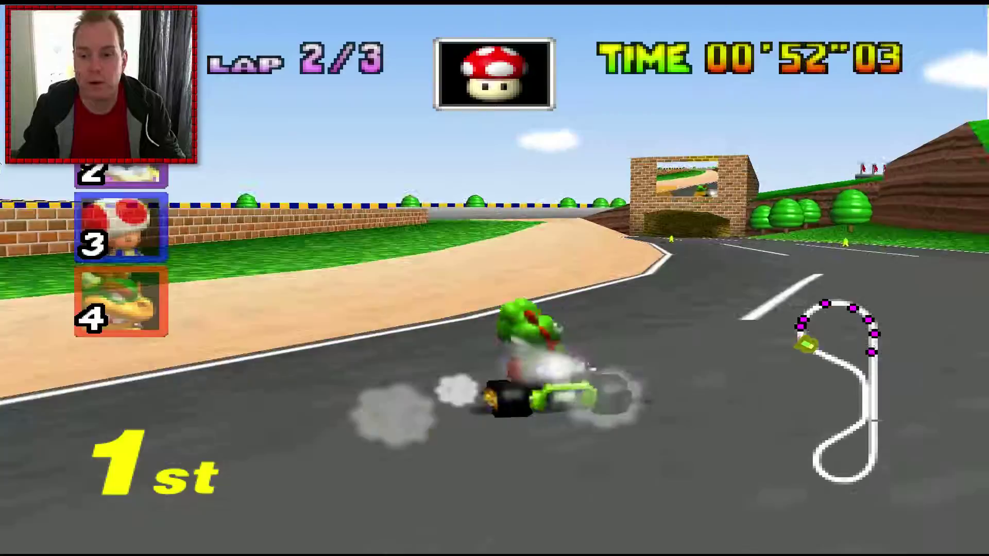
Use the mushroom, banana and green shell items while racing Yoshi through laps 2 and 3
key("z")
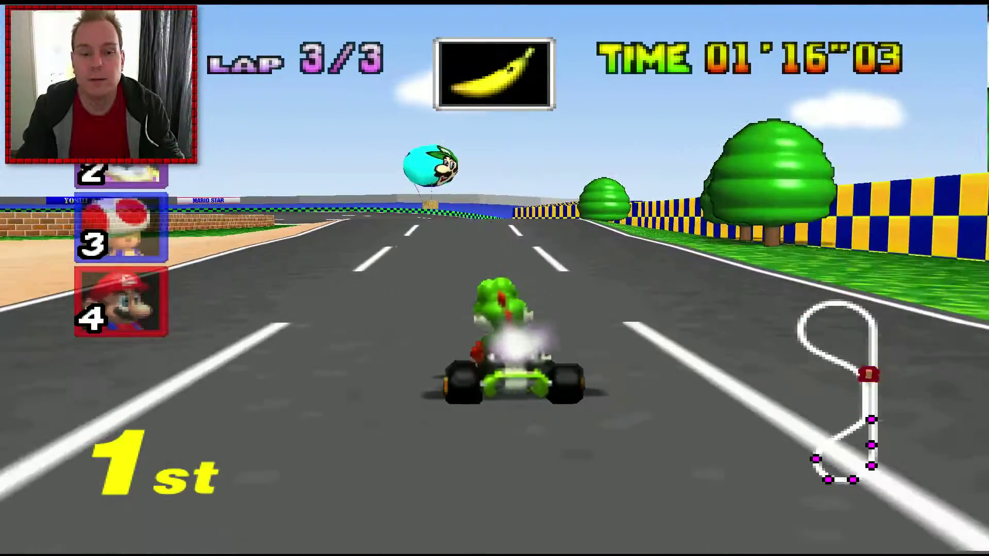
key("z")
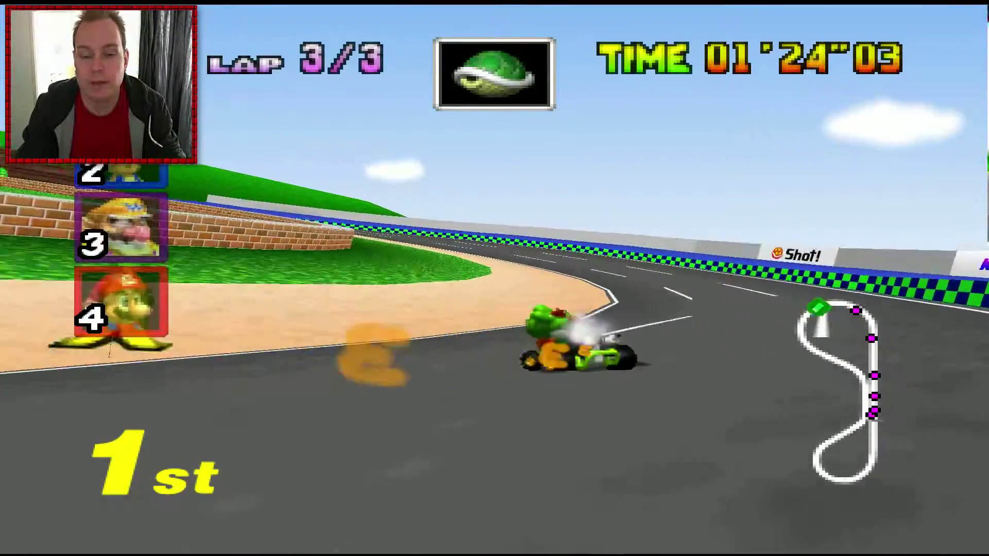
key("z")
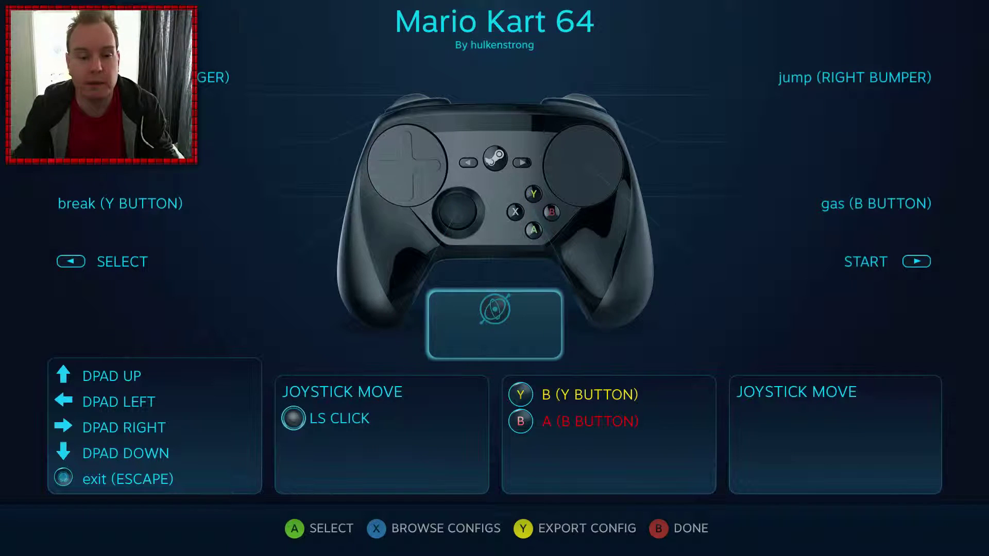
Inspect the left pad's Click Action binding in the Mario Kart 64 controller configuration, and leave the configuration
key("Down")
key("Down")
key("Down")
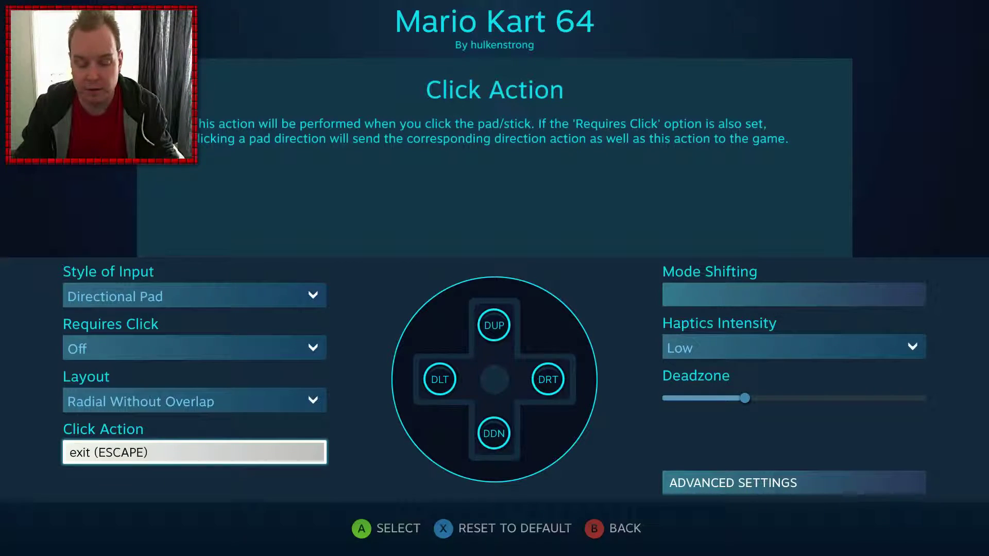
key("Escape")
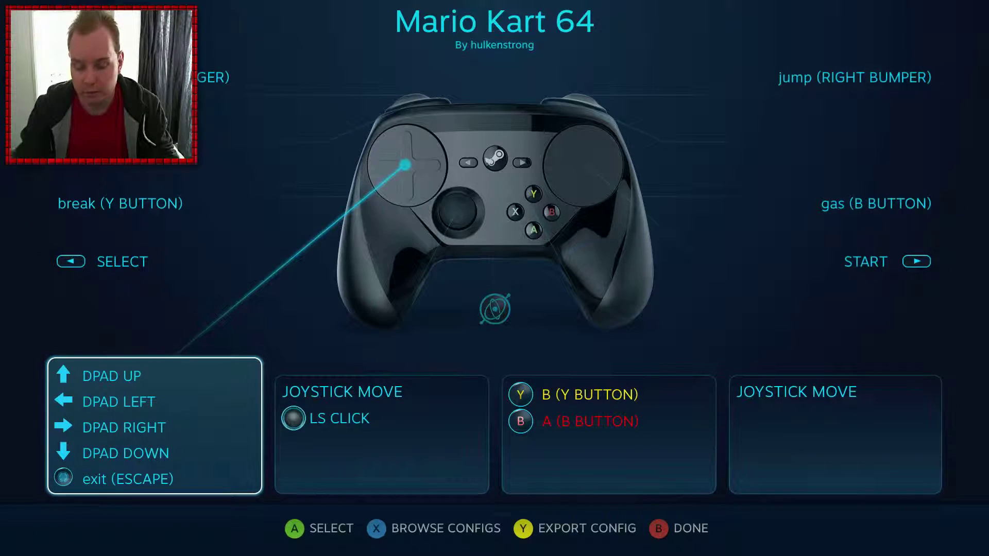
key("Escape")
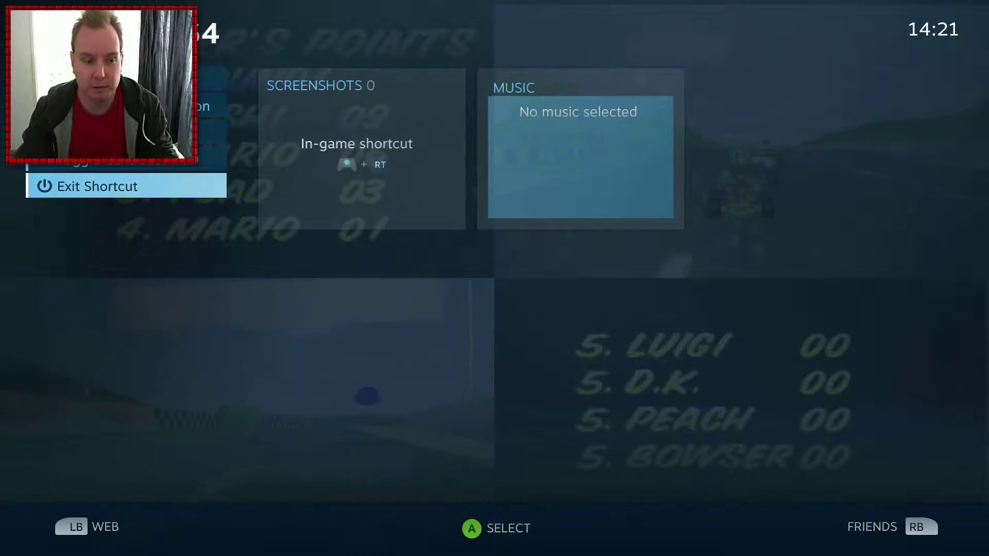
Exit the Mario Kart 64 game and return to the library's game grid
key("Up")
key("Up")
key("Up")
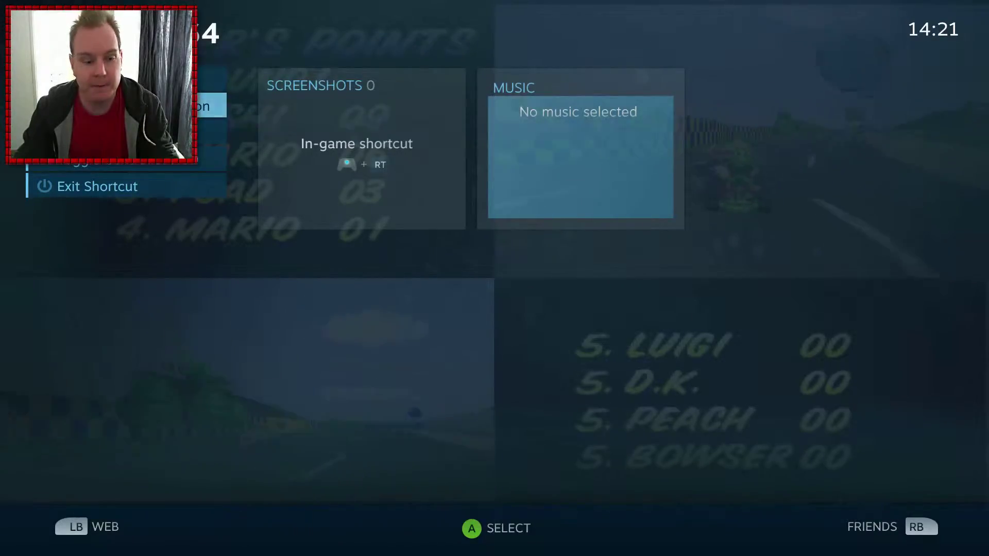
key("Escape")
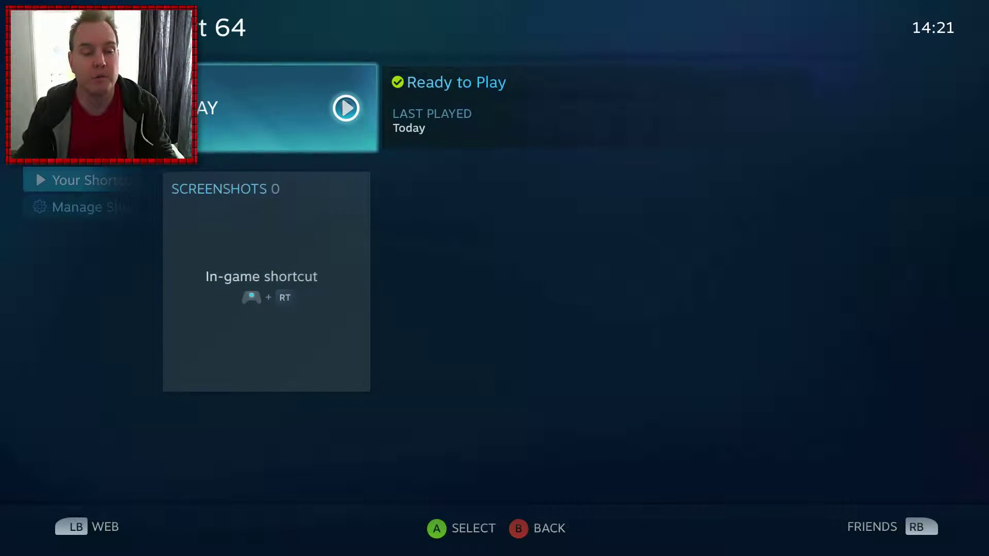
key("Escape")
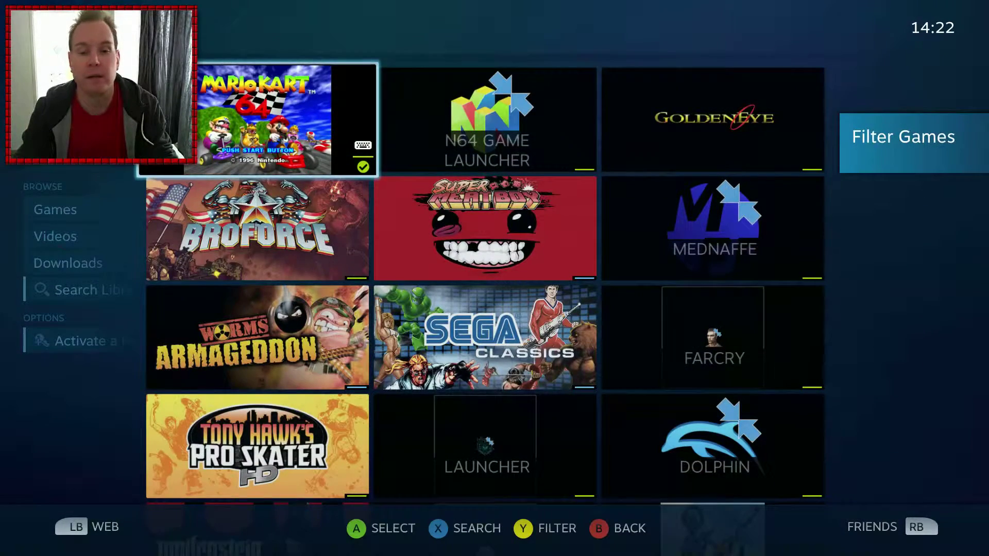
Highlight the N64 Game Launcher shortcut in the game grid
key("Right")
key("Right")
key("Left")
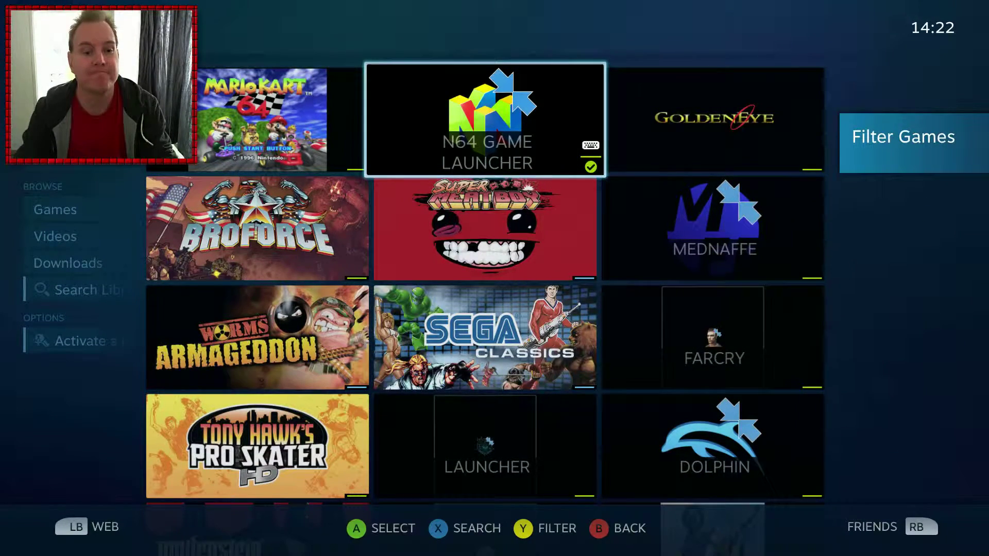